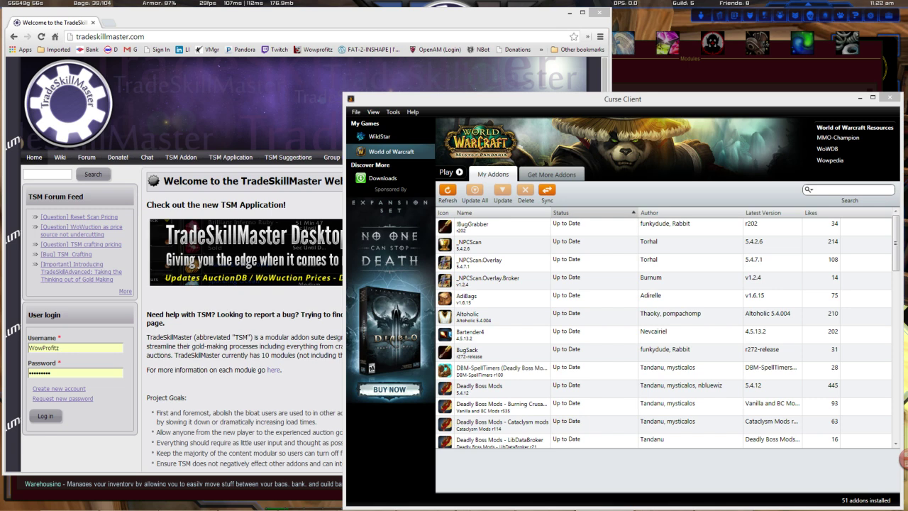
# Switch to the Chrome browser and log in to the TradeSkillMaster website with the prefilled credentials
pyautogui.click(409, 22)
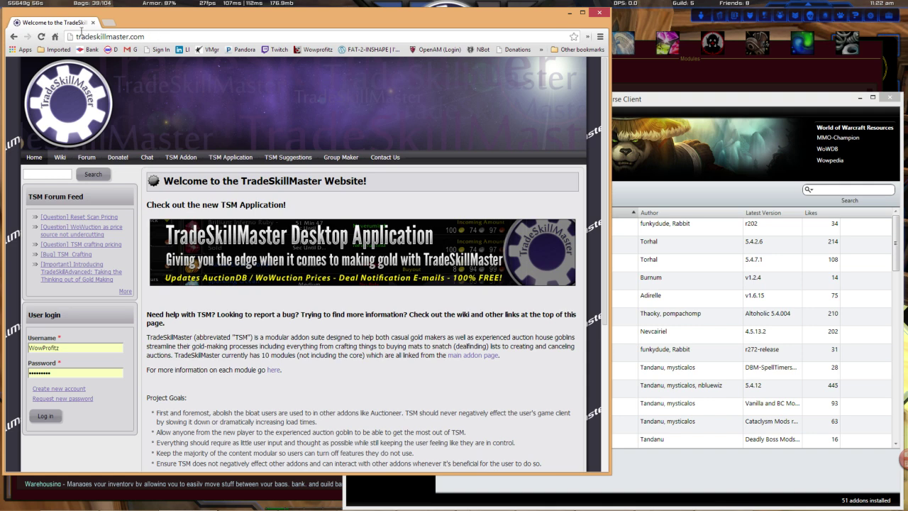
pyautogui.click(149, 36)
pyautogui.click(148, 36)
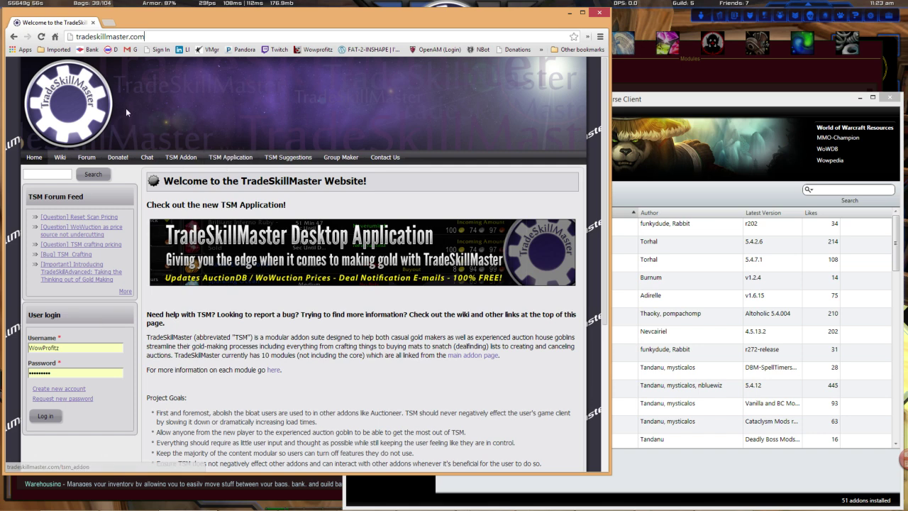
pyautogui.click(46, 415)
pyautogui.click(46, 416)
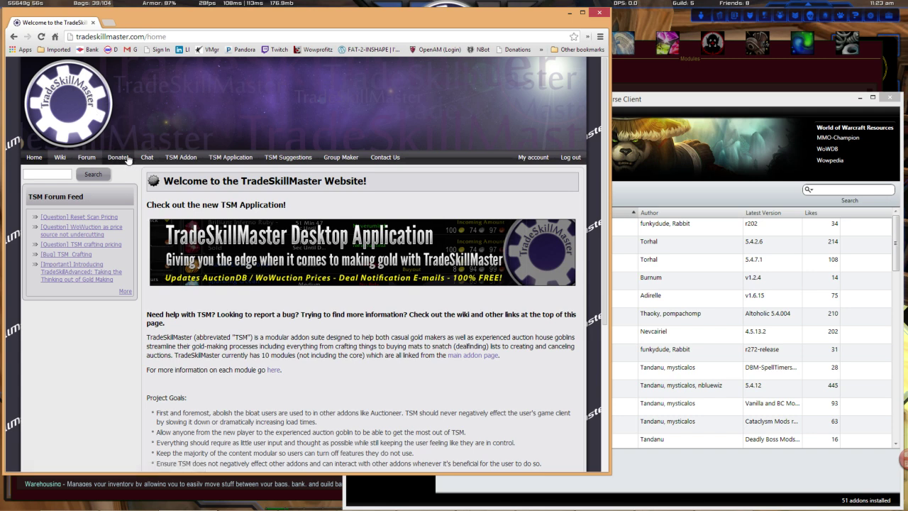
# Open the website's TSM Addon page and skim the module list through to the TSM Application entry
pyautogui.click(40, 159)
pyautogui.click(182, 160)
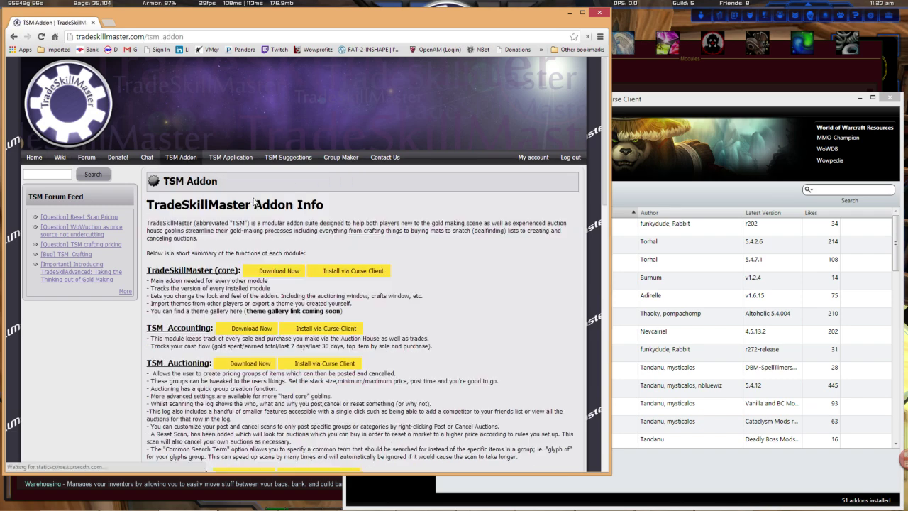
pyautogui.scroll(-3, 247, 265)
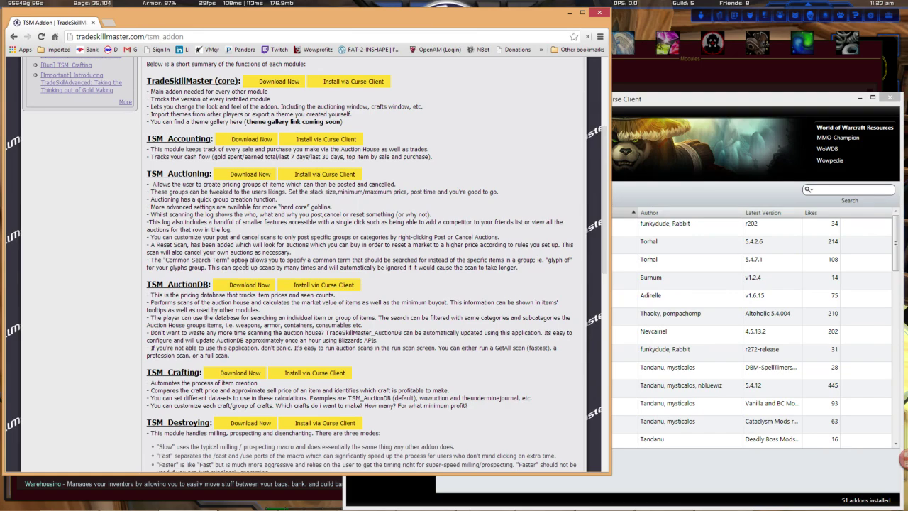
pyautogui.scroll(-7, 249, 261)
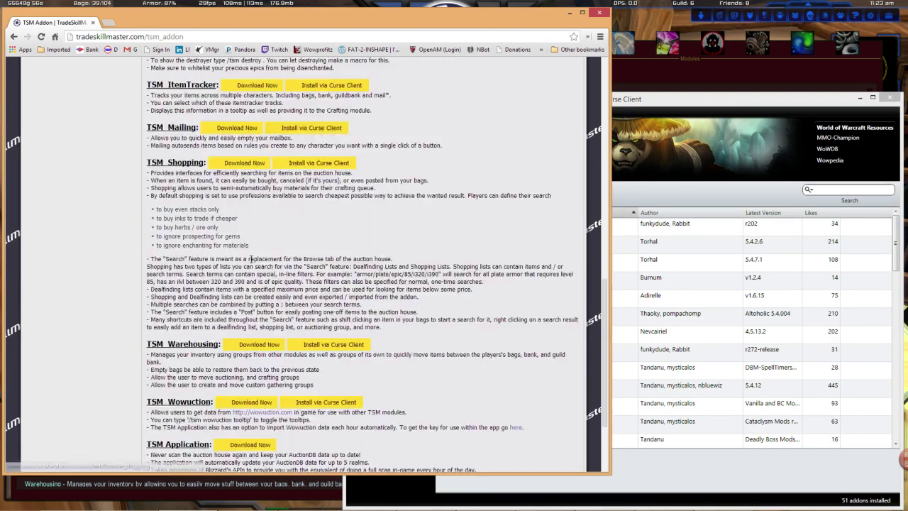
pyautogui.scroll(-3, 235, 276)
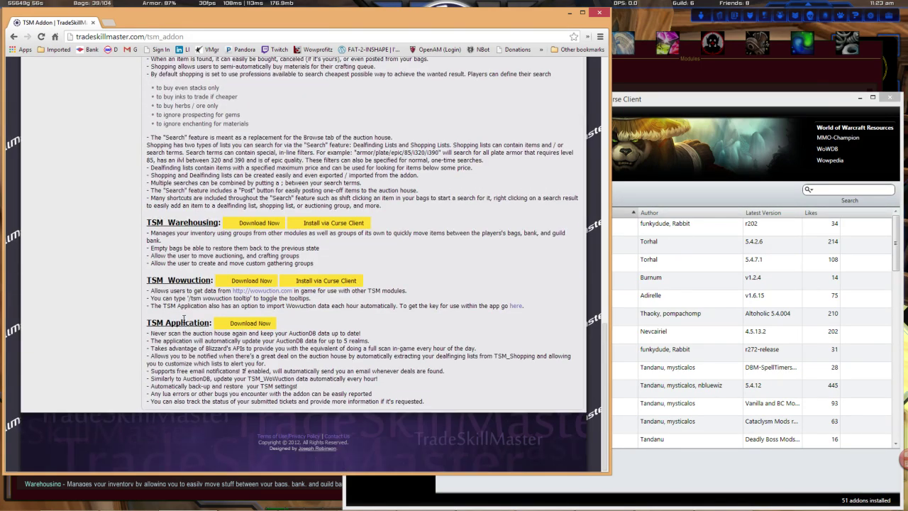
pyautogui.scroll(12, 183, 319)
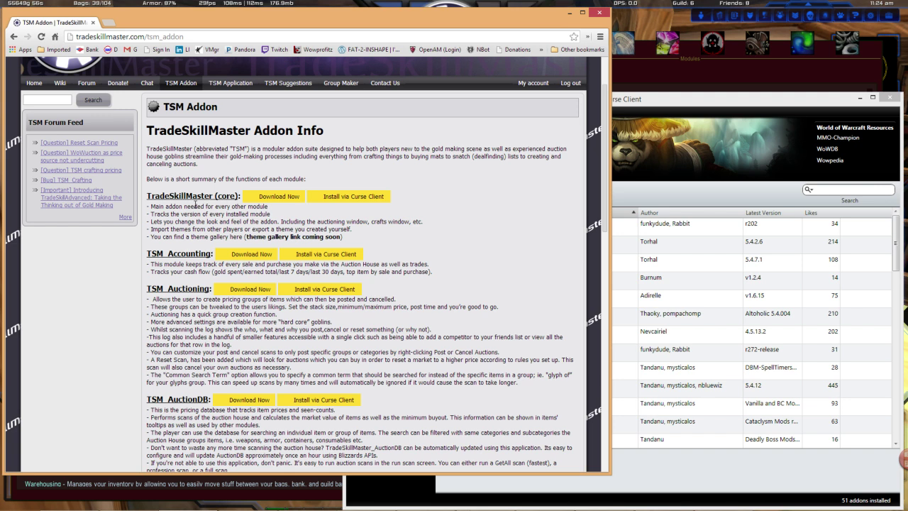
# Read through the module descriptions on the TSM Addon page, from TradeSkillMaster (core) through TSM Application
pyautogui.scroll(-1, 197, 266)
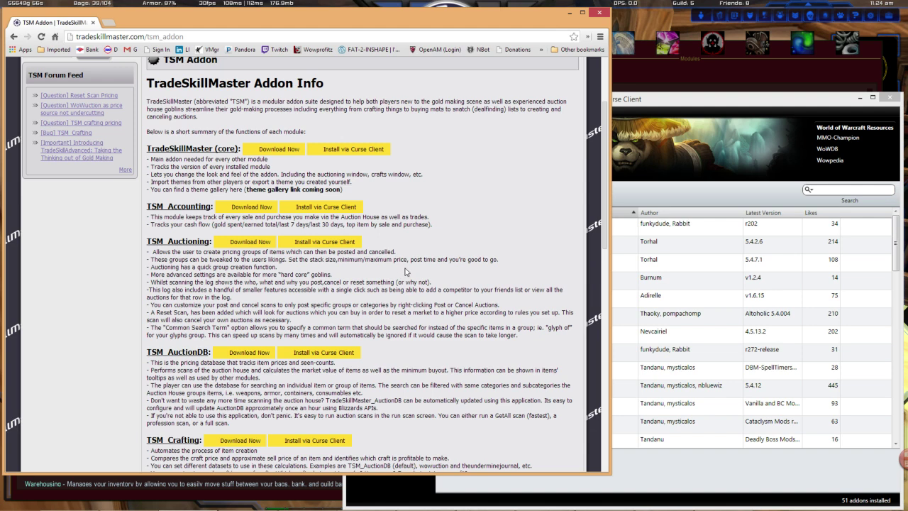
pyautogui.scroll(-1, 403, 262)
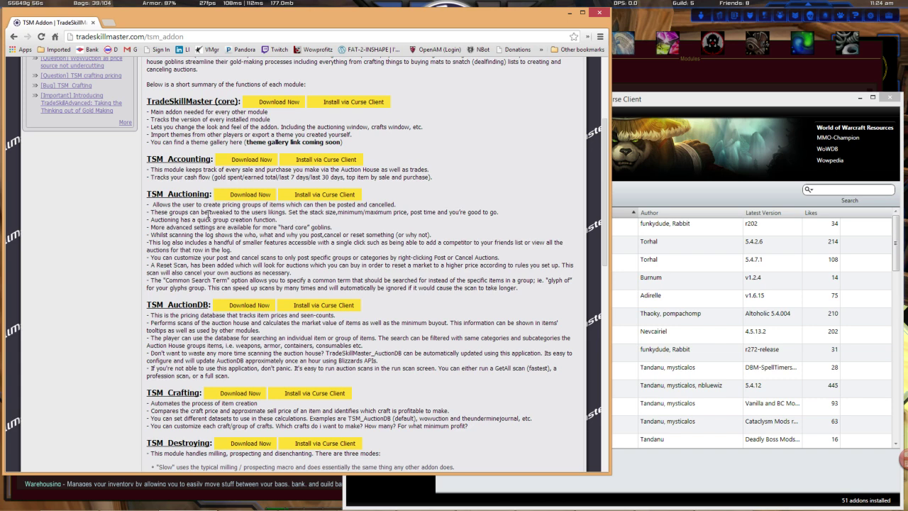
pyautogui.scroll(-1, 207, 213)
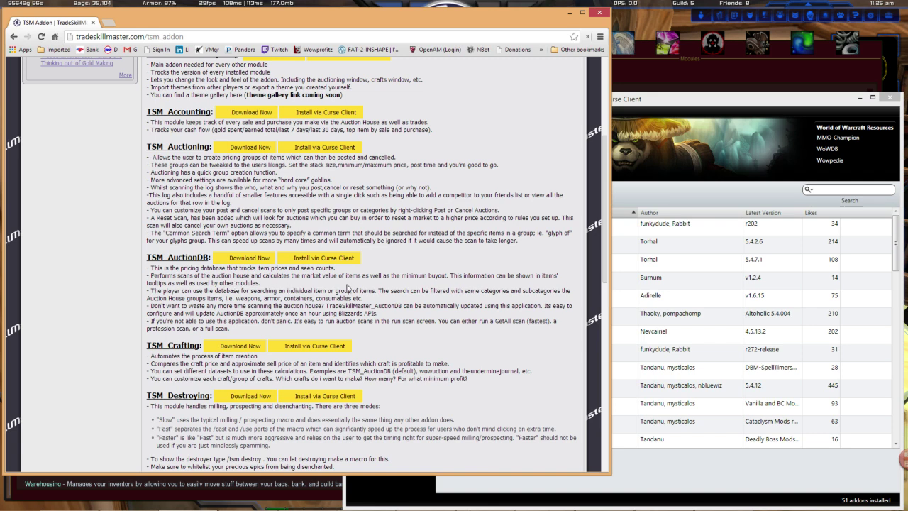
pyautogui.scroll(-1, 354, 293)
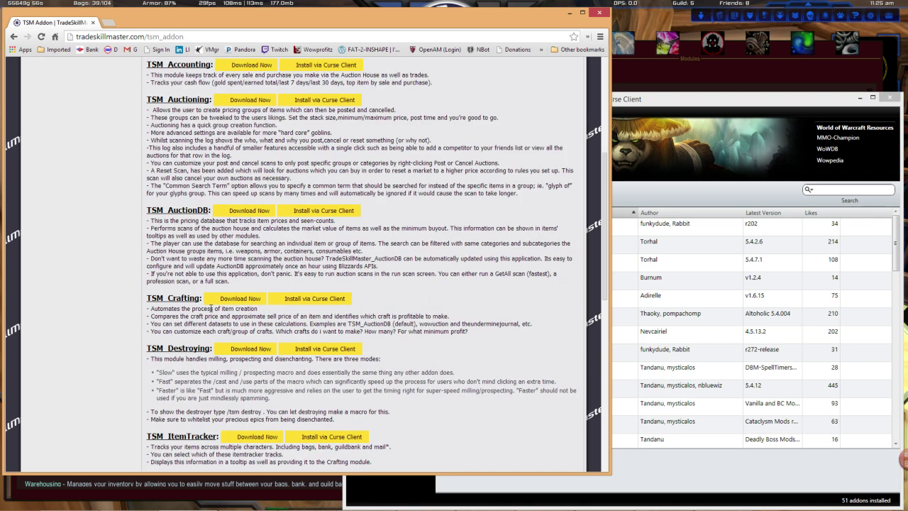
pyautogui.scroll(-2, 213, 306)
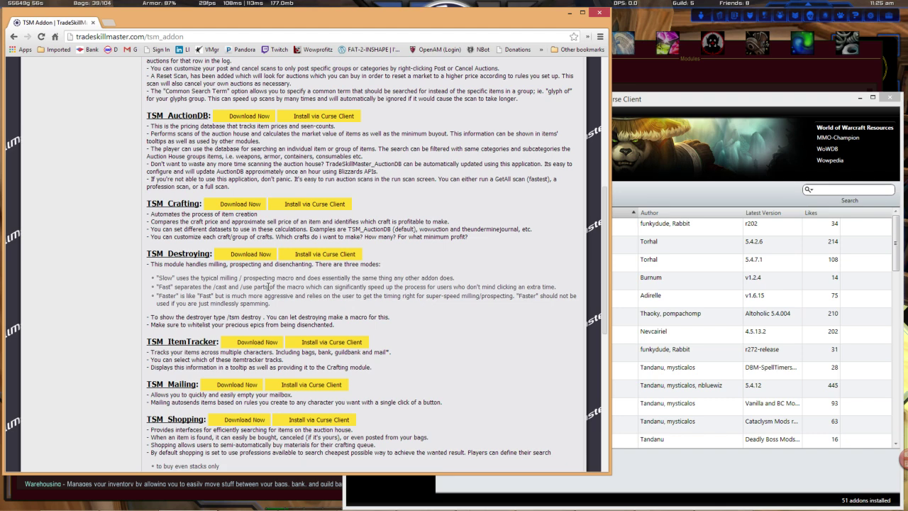
pyautogui.scroll(-1, 344, 257)
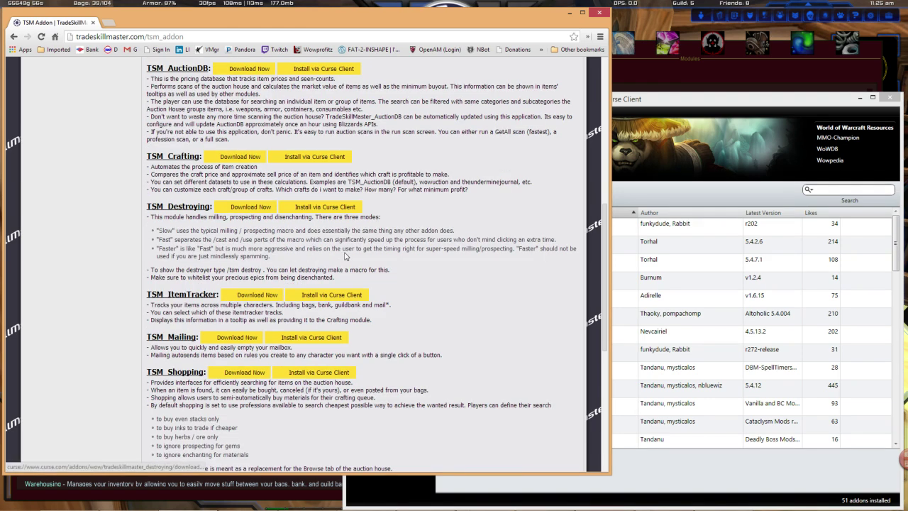
pyautogui.scroll(-2, 323, 252)
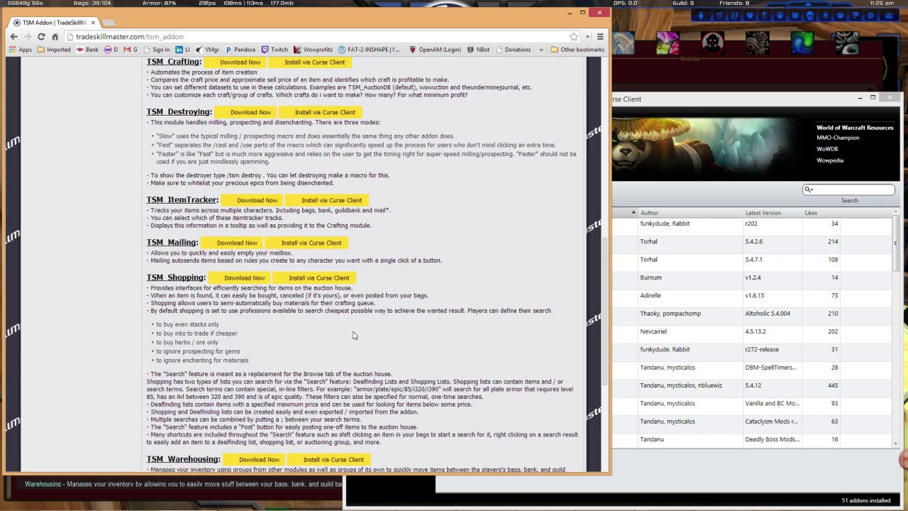
pyautogui.scroll(-1, 354, 332)
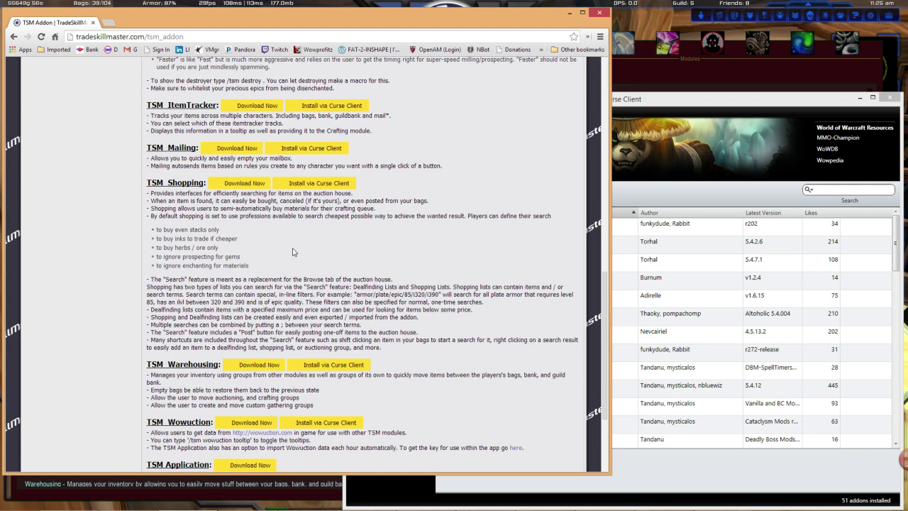
pyautogui.scroll(-3, 293, 249)
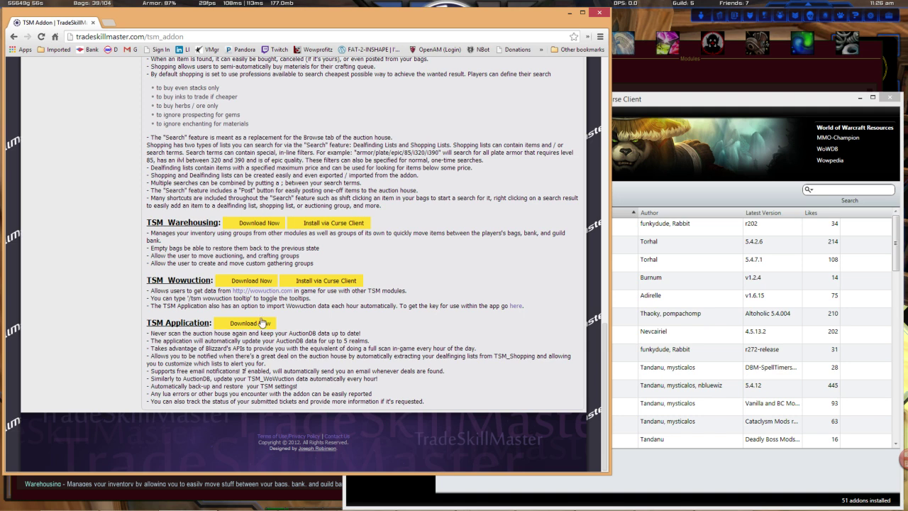
# Switch to the TradeSkillMaster Application and place its window between the browser page and the Curse Client
pyautogui.moveTo(605, 508)
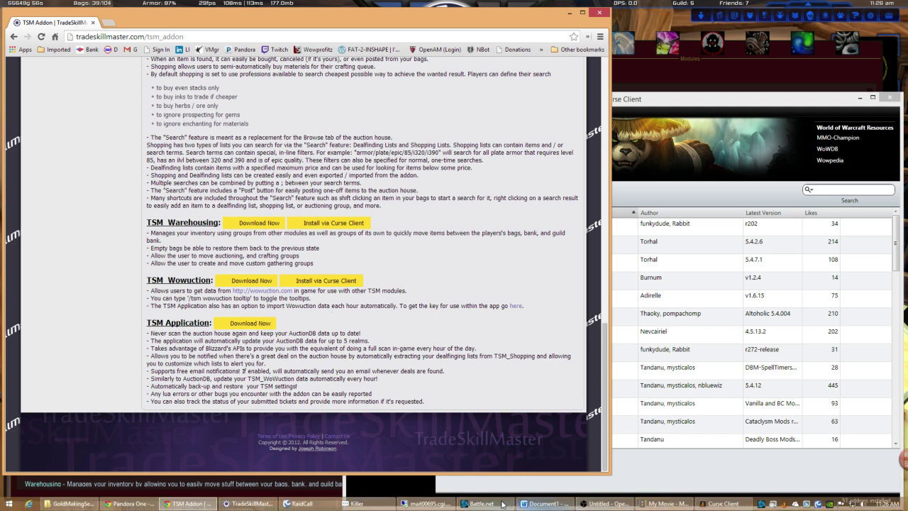
pyautogui.click(253, 504)
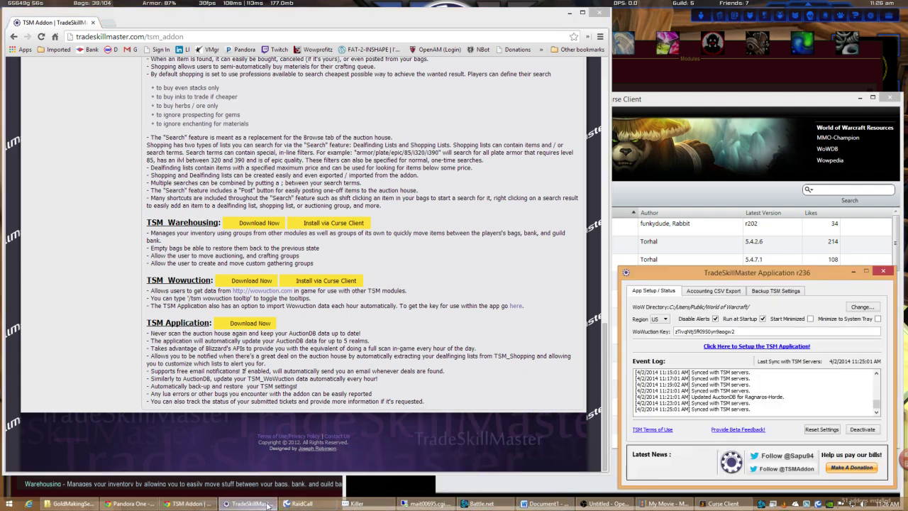
pyautogui.moveTo(760, 217); pyautogui.dragTo(558, 102)
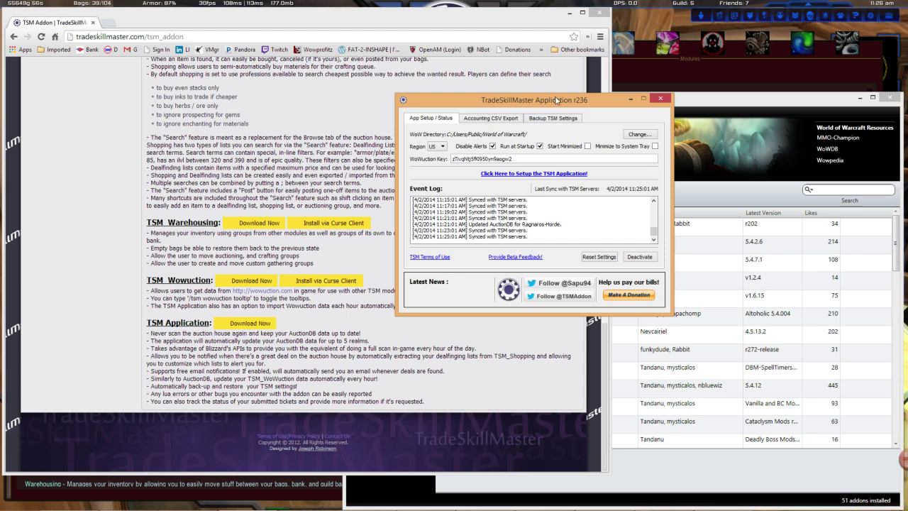
pyautogui.moveTo(555, 100); pyautogui.dragTo(567, 101)
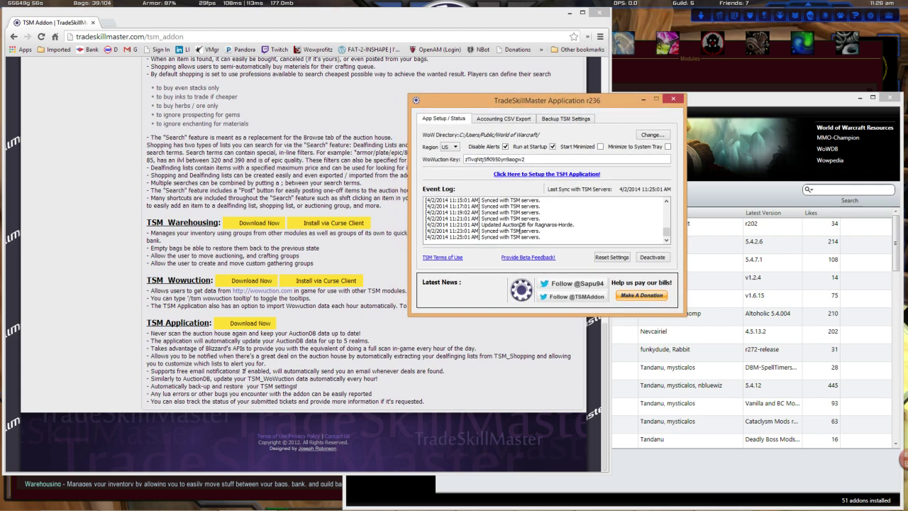
pyautogui.moveTo(574, 105); pyautogui.dragTo(664, 147)
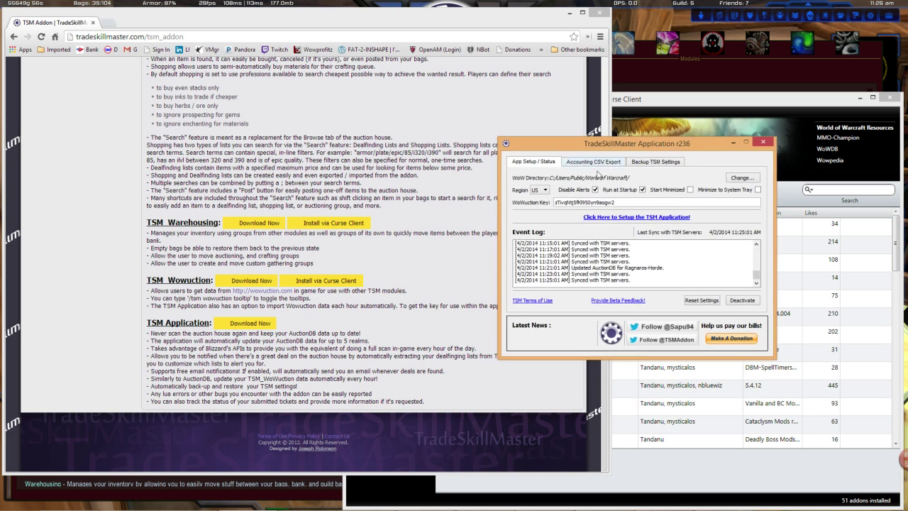
# Choose Alliance - Grim Batol as the faction/realm for the accounting CSV export and shift the application window aside
pyautogui.hotkey('ctrl', 'Tab')
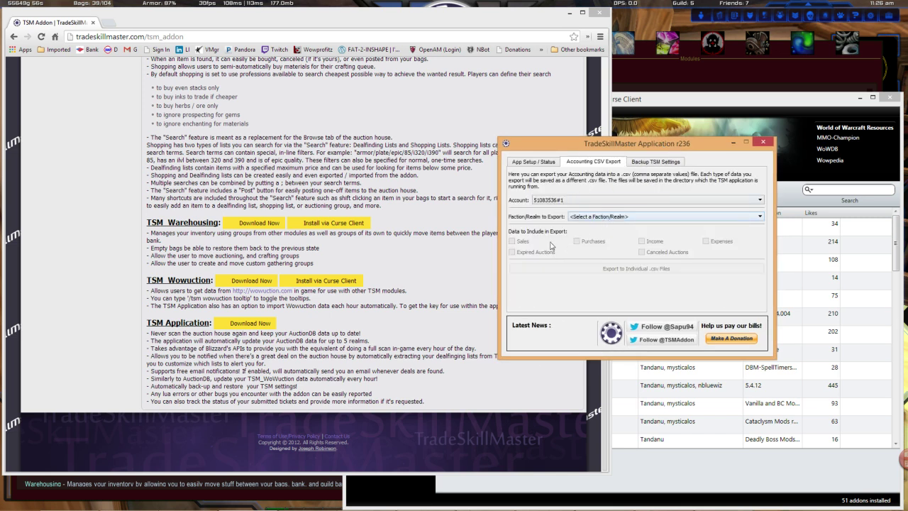
pyautogui.click(613, 216)
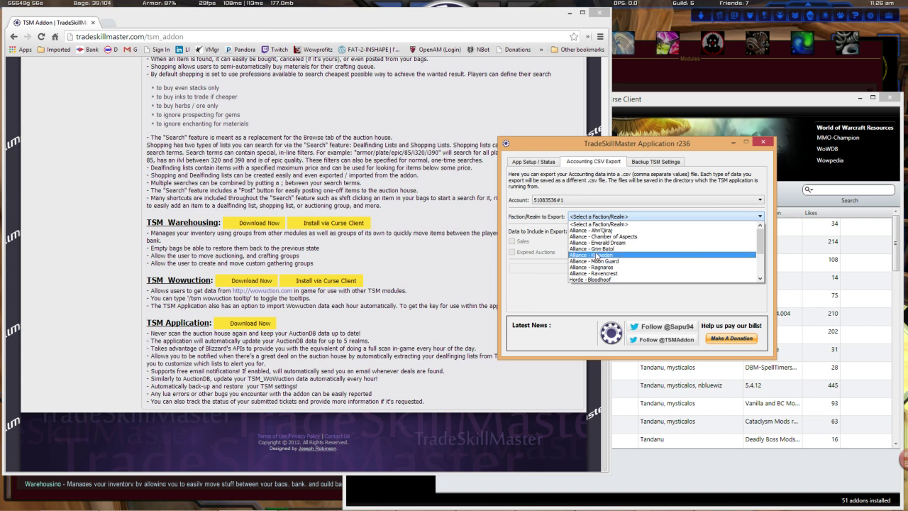
pyautogui.click(596, 250)
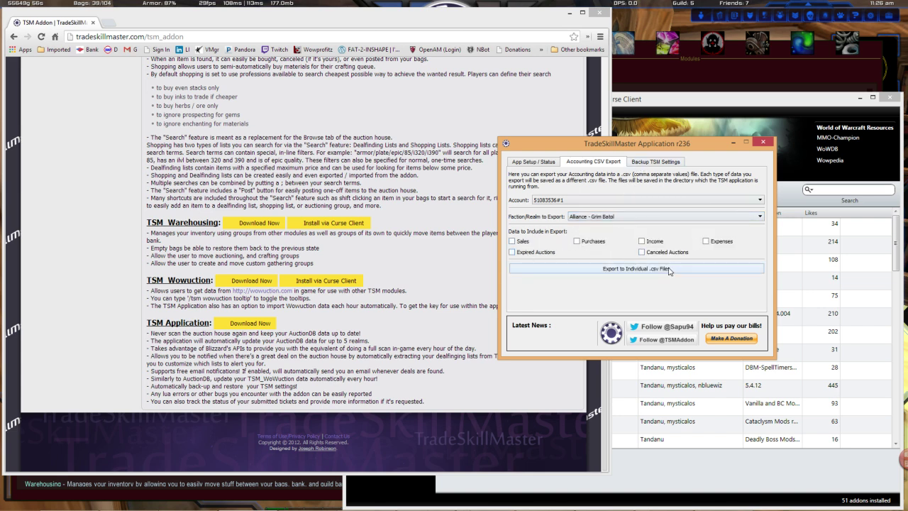
pyautogui.moveTo(669, 147); pyautogui.dragTo(705, 165)
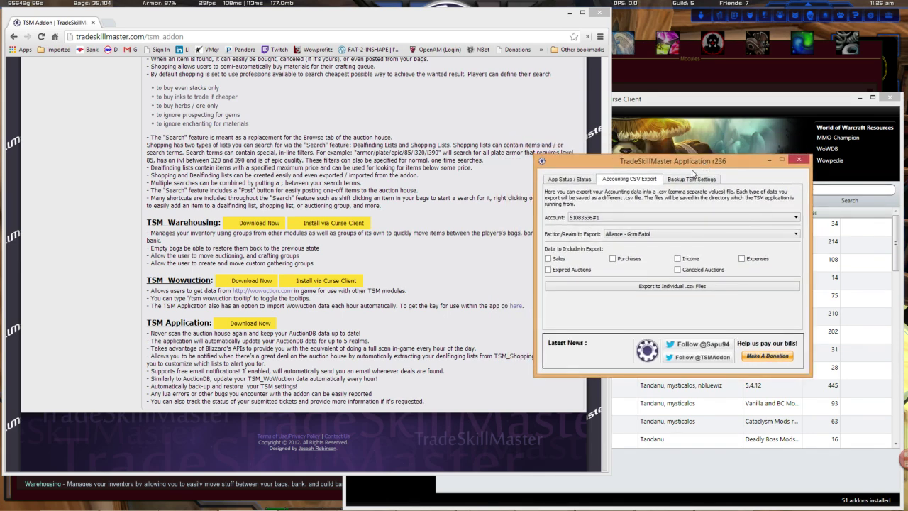
pyautogui.moveTo(696, 163); pyautogui.dragTo(701, 184)
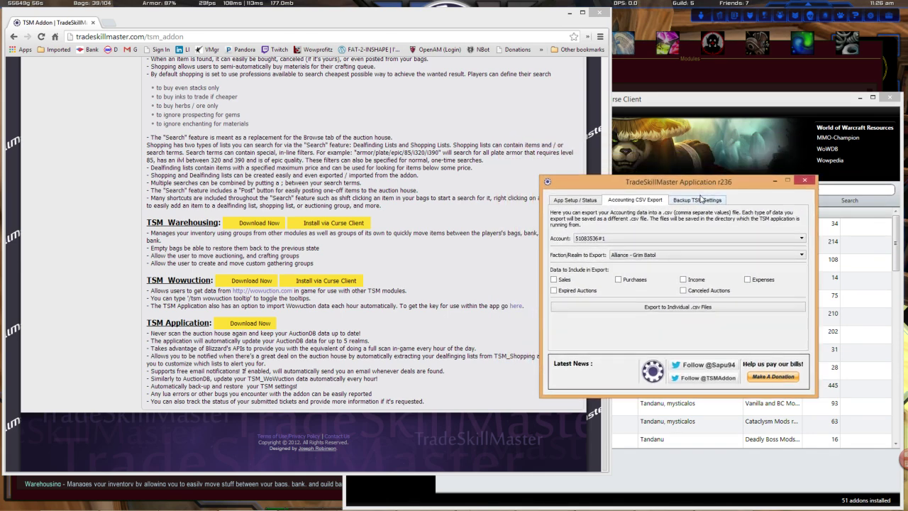
# Check the TSM backup settings, return to the app setup and status view, and minimize the TradeSkillMaster Application
pyautogui.click(701, 200)
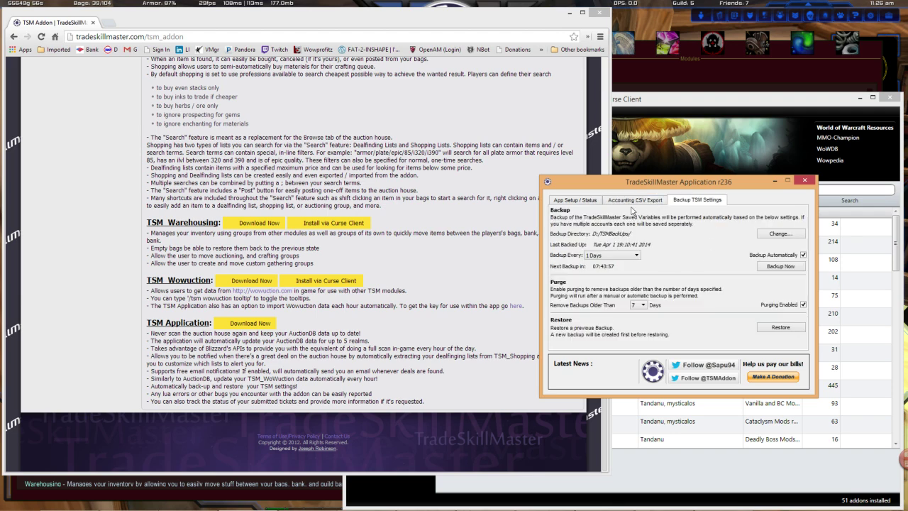
pyautogui.click(633, 207)
pyautogui.click(593, 204)
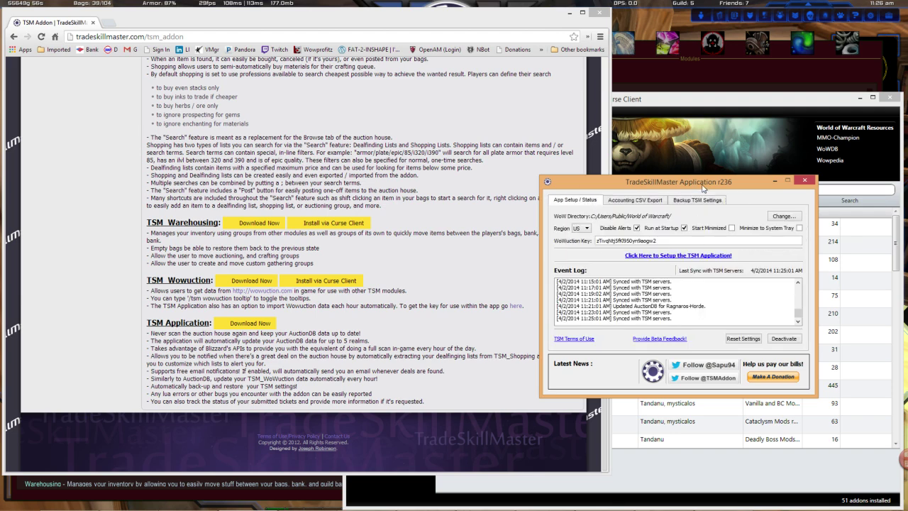
pyautogui.moveTo(702, 187); pyautogui.dragTo(717, 256)
pyautogui.click(786, 254)
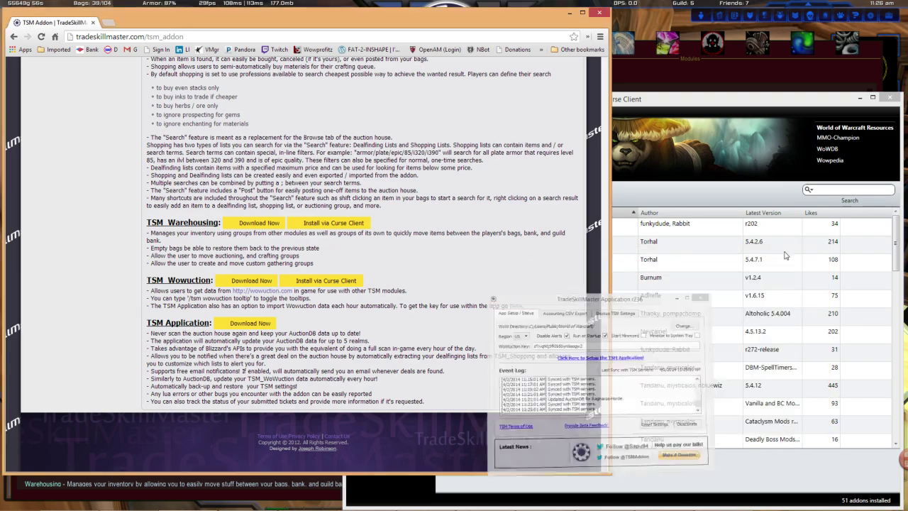
# Highlight the TradeSkillMaster (core) heading on the addon page and look over the modules down to TSM Shopping
pyautogui.scroll(15, 330, 284)
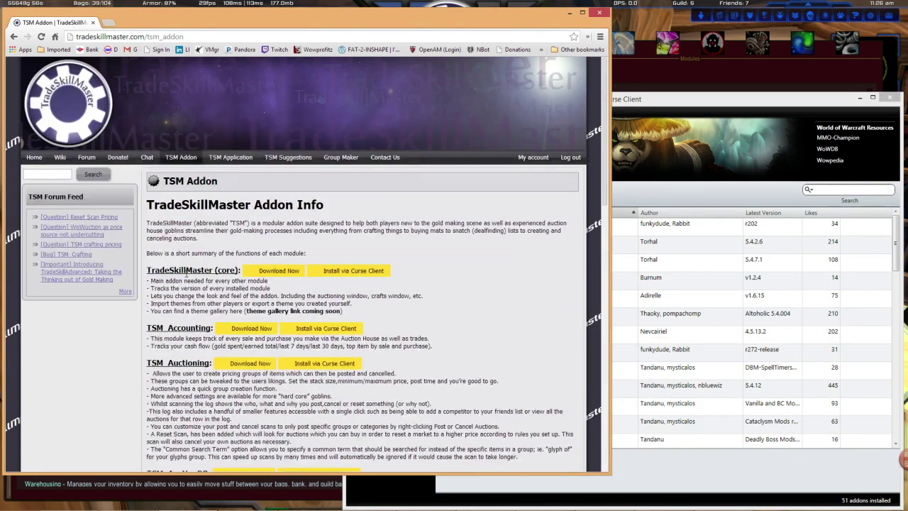
pyautogui.moveTo(160, 269); pyautogui.dragTo(240, 271)
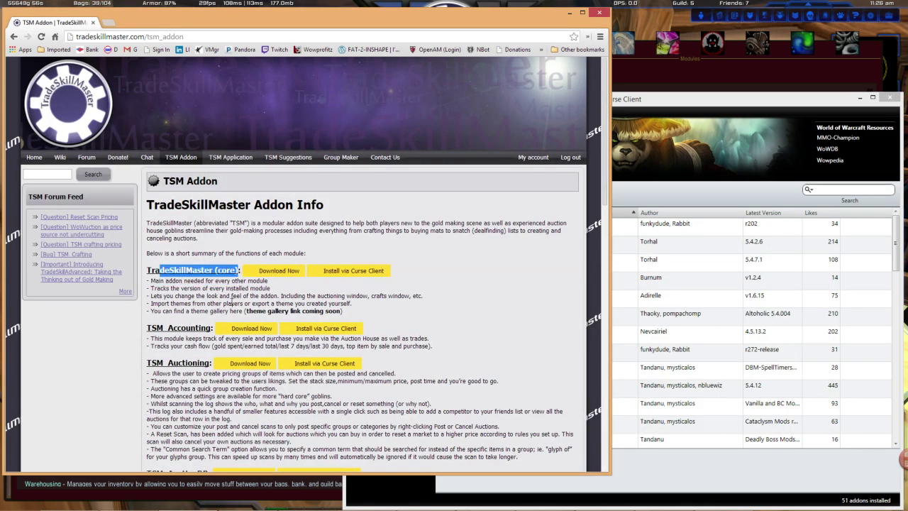
pyautogui.scroll(-2, 213, 270)
pyautogui.scroll(-4, 191, 241)
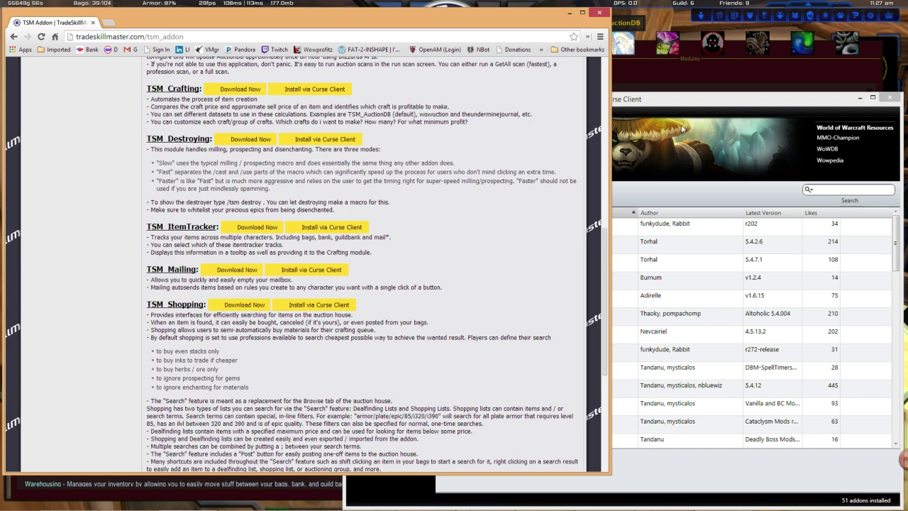
# Switch to the Curse Client and move its window up so the whole addon list is in view
pyautogui.click(678, 125)
pyautogui.moveTo(593, 102); pyautogui.dragTo(614, 58)
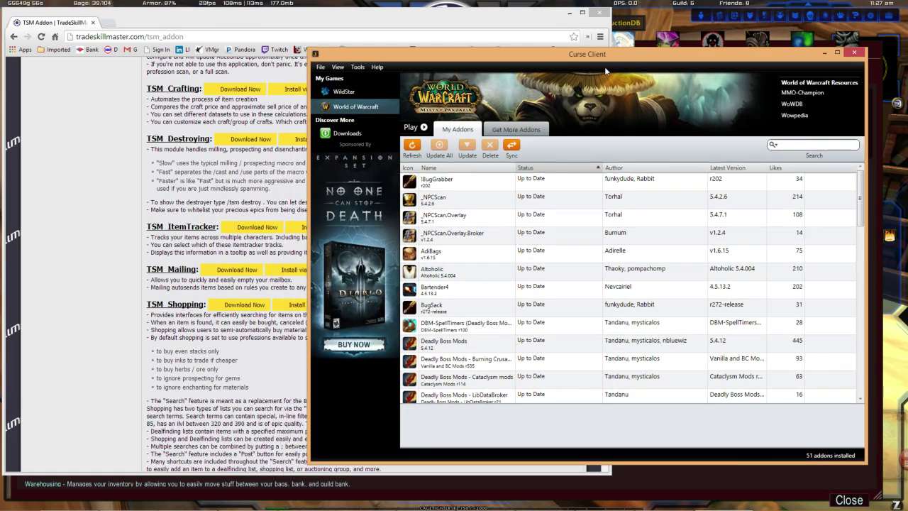
pyautogui.moveTo(619, 54); pyautogui.dragTo(639, 56)
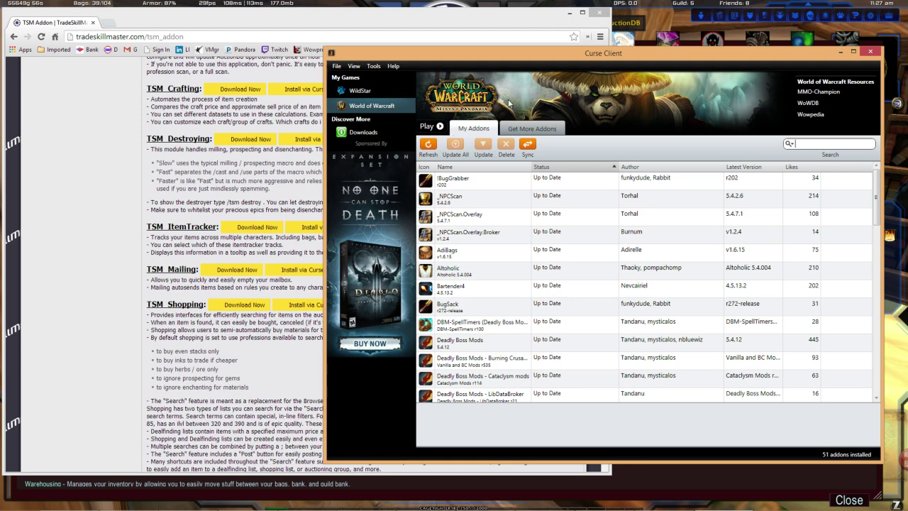
# Search the available World of Warcraft addons for "tradeskillmaster" and widen the Name column so the full module names show
pyautogui.moveTo(522, 60); pyautogui.dragTo(510, 60)
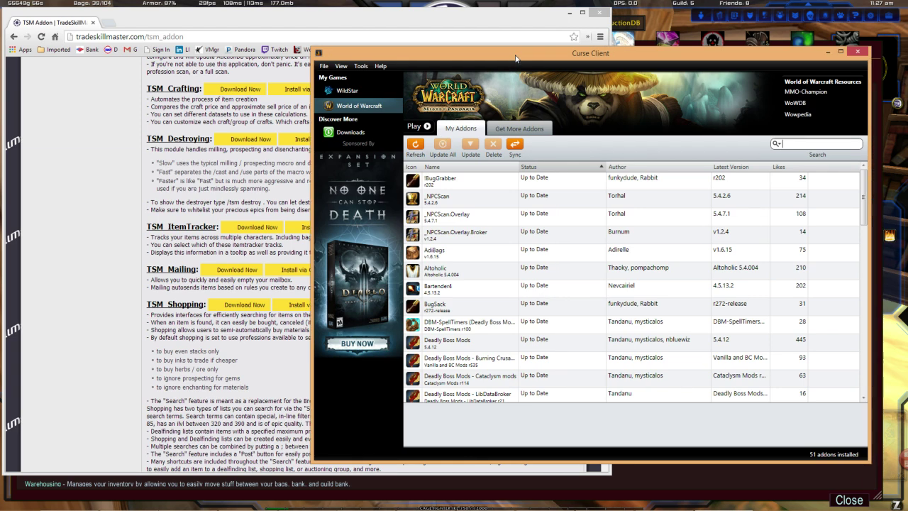
pyautogui.click(530, 130)
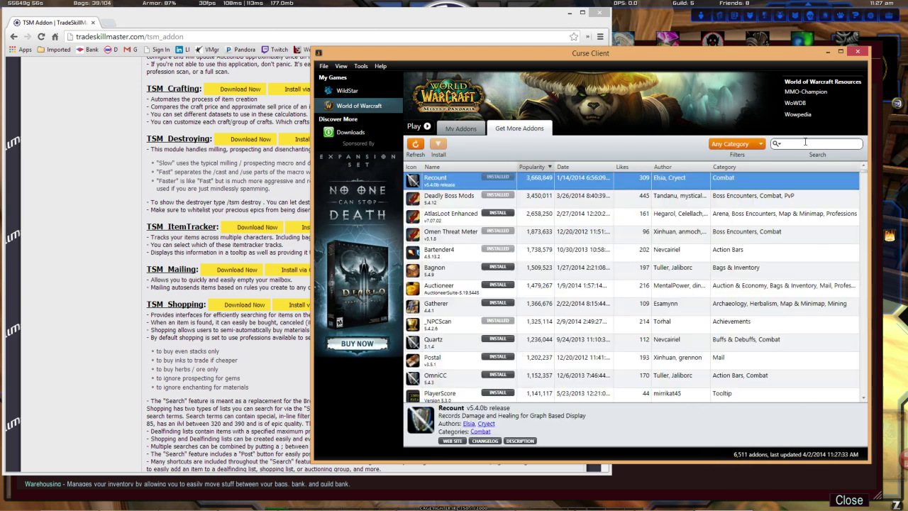
pyautogui.write('tradeskillmaster')
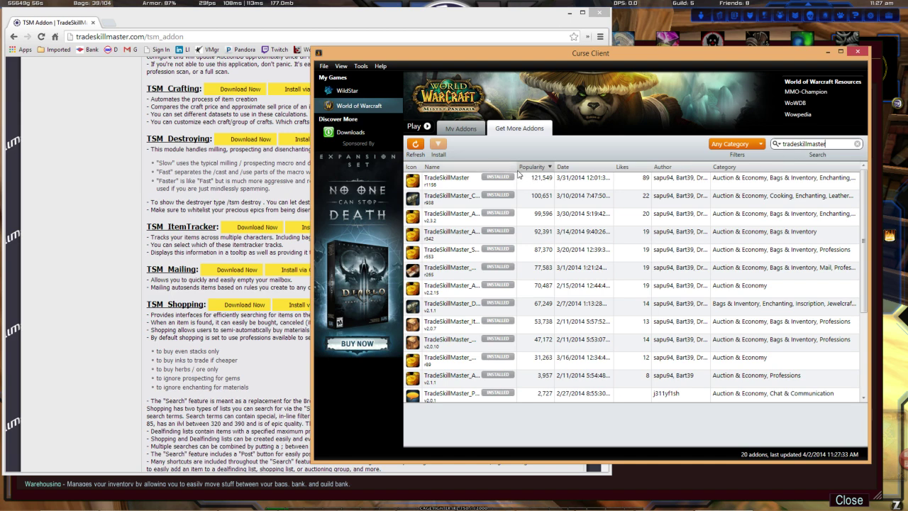
pyautogui.moveTo(517, 167); pyautogui.dragTo(552, 167)
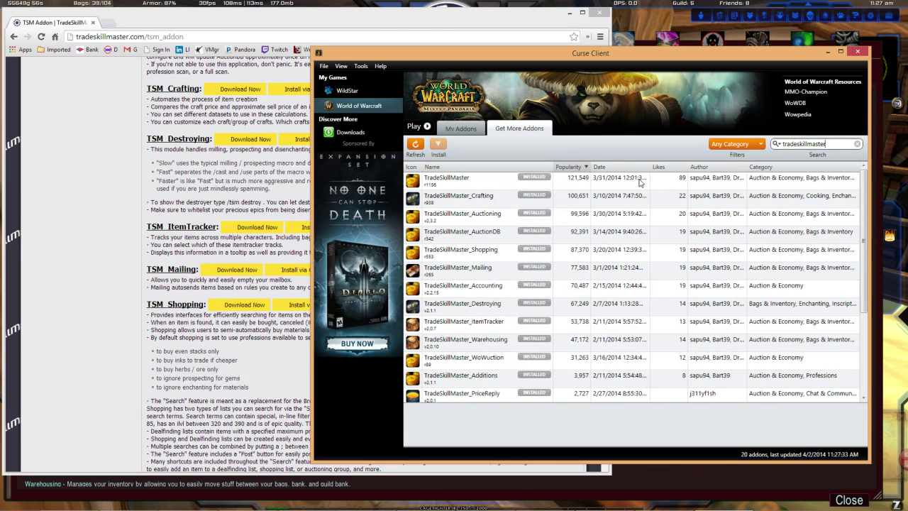
pyautogui.moveTo(666, 56); pyautogui.dragTo(631, 40)
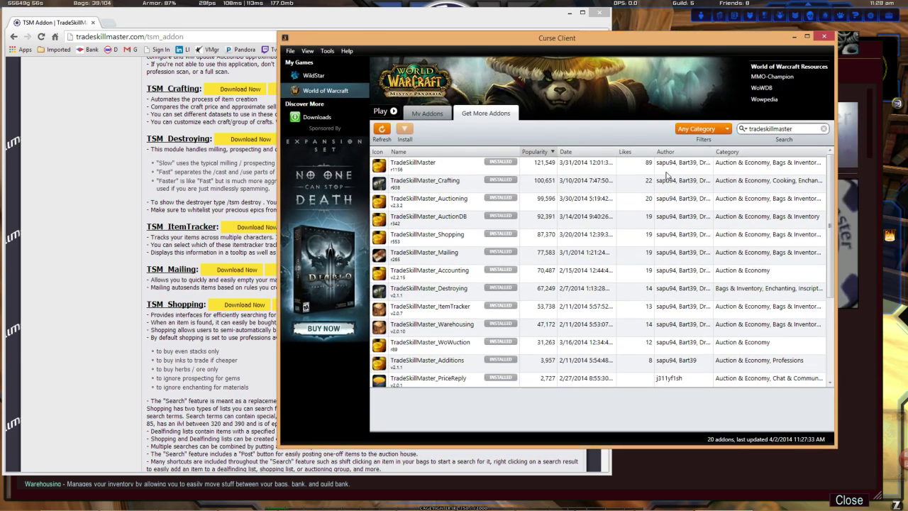
pyautogui.rightClick(613, 152)
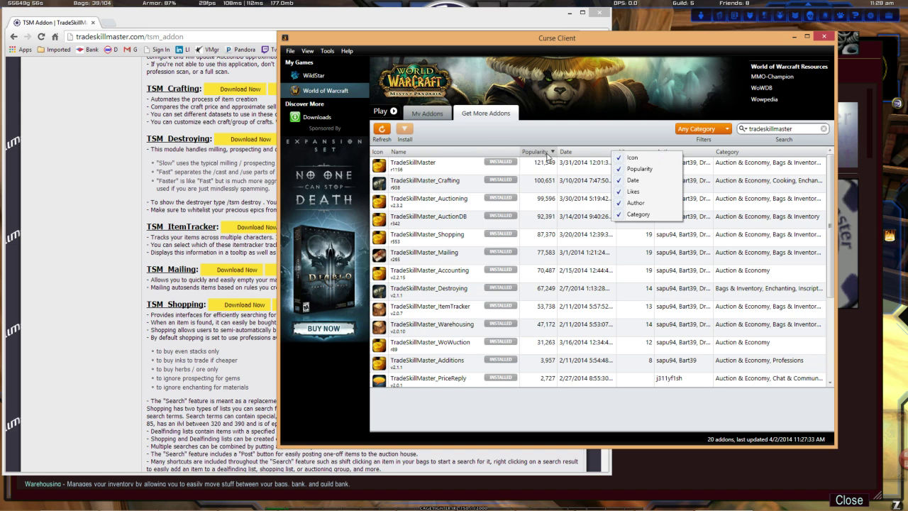
pyautogui.click(593, 144)
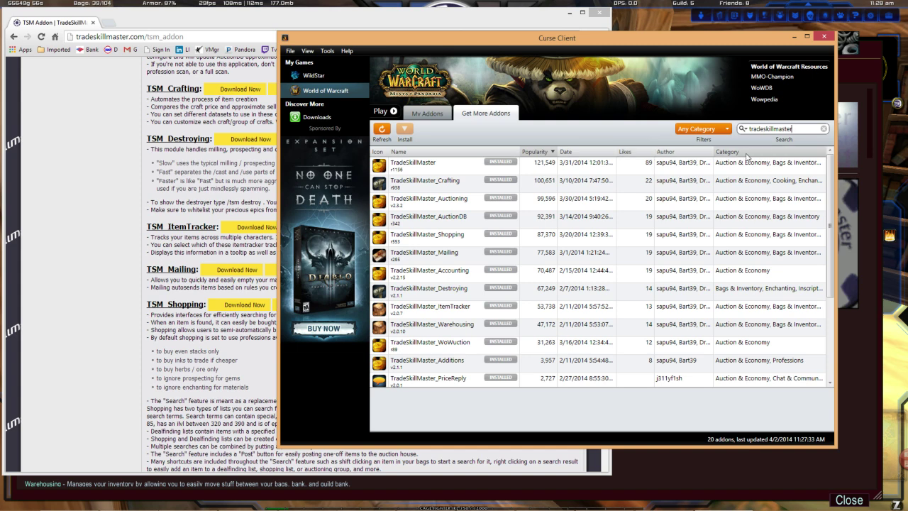
pyautogui.rightClick(603, 153)
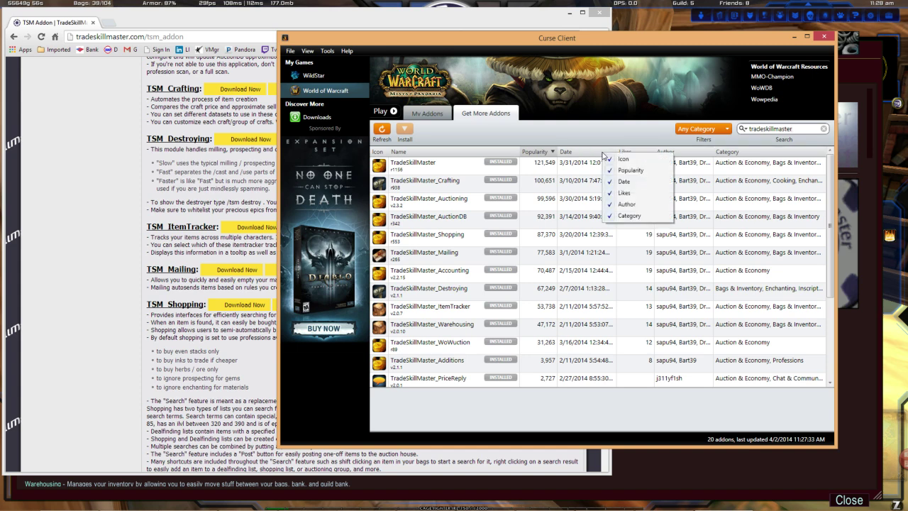
pyautogui.click(622, 207)
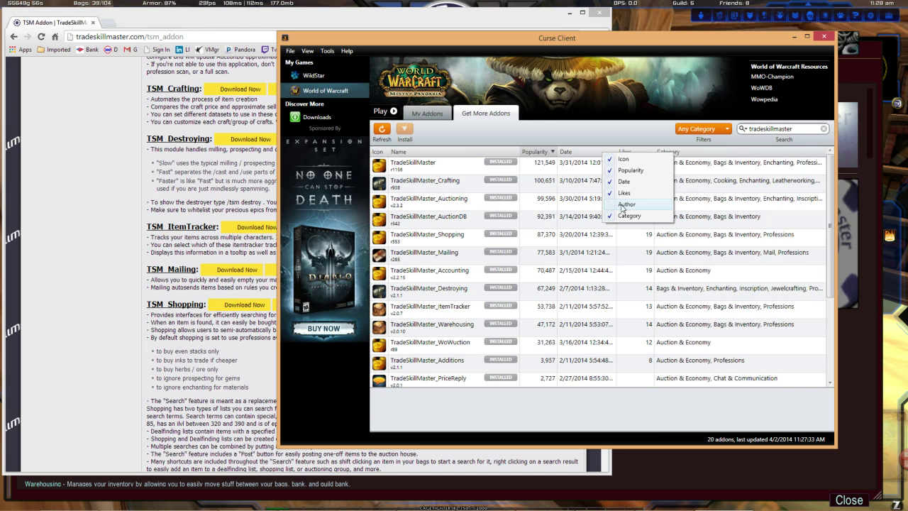
pyautogui.click(622, 207)
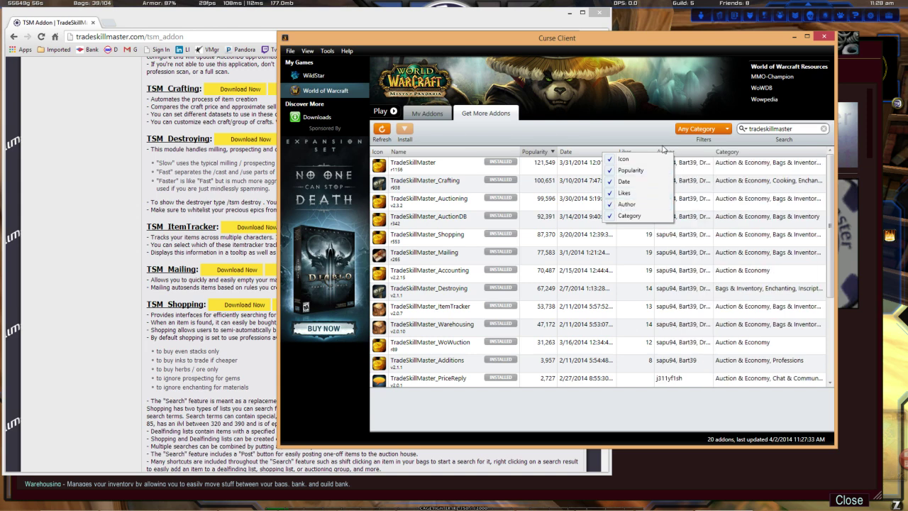
pyautogui.click(662, 146)
# Widen the Author column in the search results and reposition the Curse Client window beside the addon page
pyautogui.moveTo(713, 152); pyautogui.dragTo(754, 152)
pyautogui.scroll(-3, 663, 244)
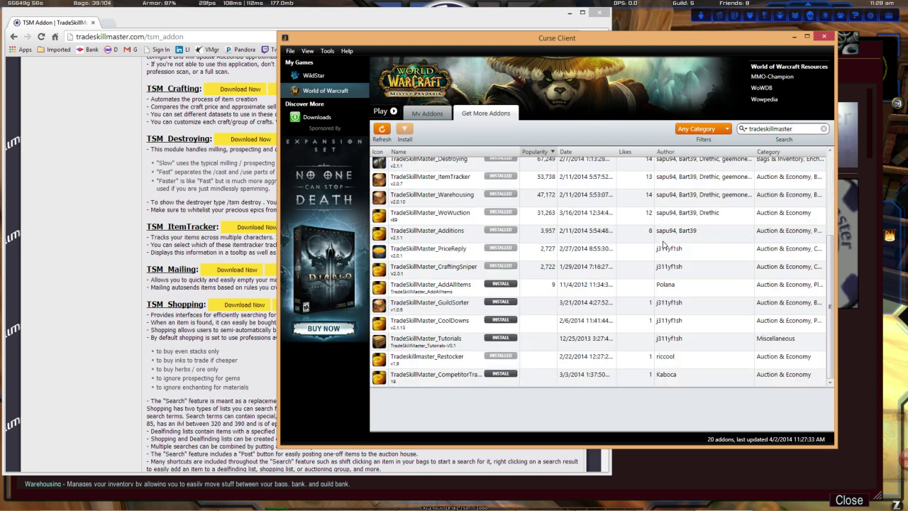
pyautogui.scroll(3, 663, 245)
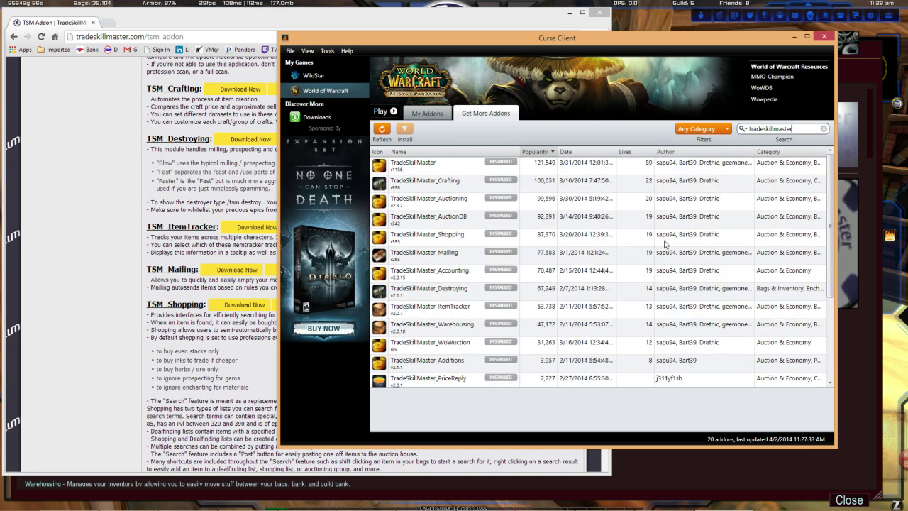
pyautogui.moveTo(657, 36); pyautogui.dragTo(692, 40)
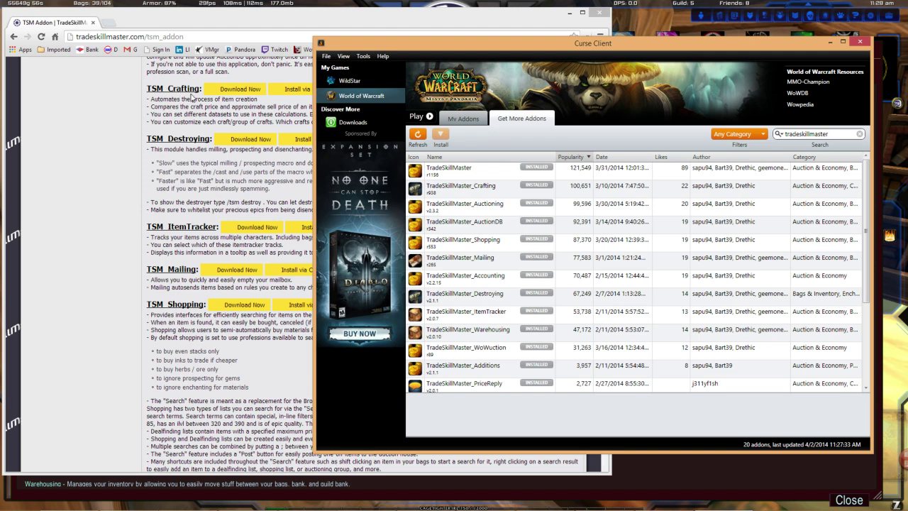
pyautogui.moveTo(539, 45); pyautogui.dragTo(545, 36)
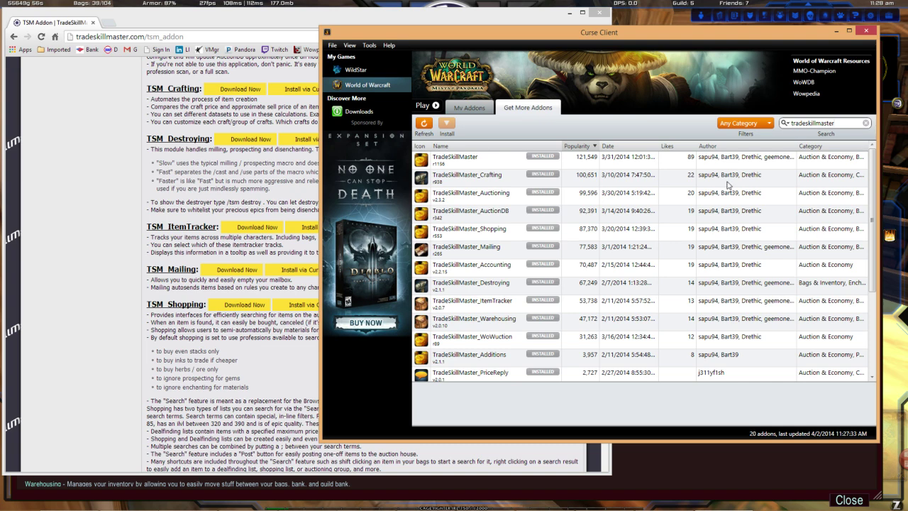
# Scan the search results and select each module from TradeSkillMaster down to TradeSkillMaster_Additions to view its details
pyautogui.scroll(-3, 728, 184)
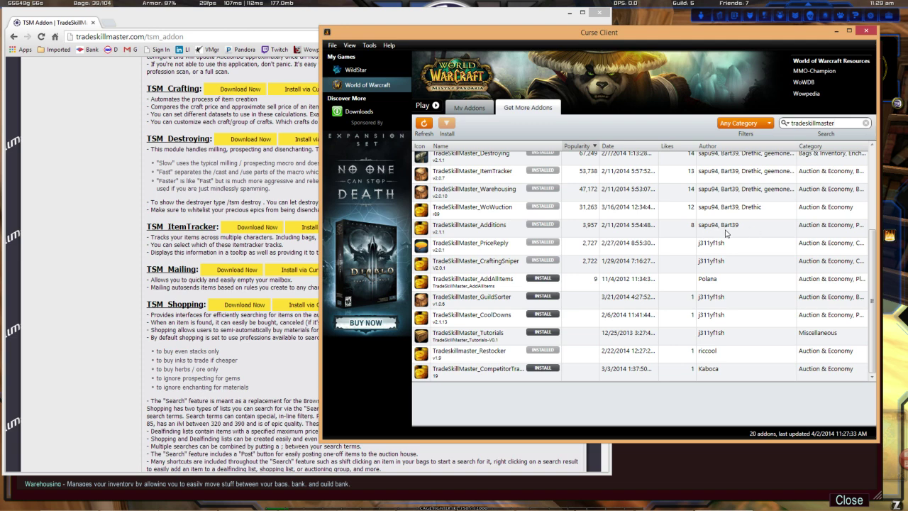
pyautogui.scroll(3, 745, 225)
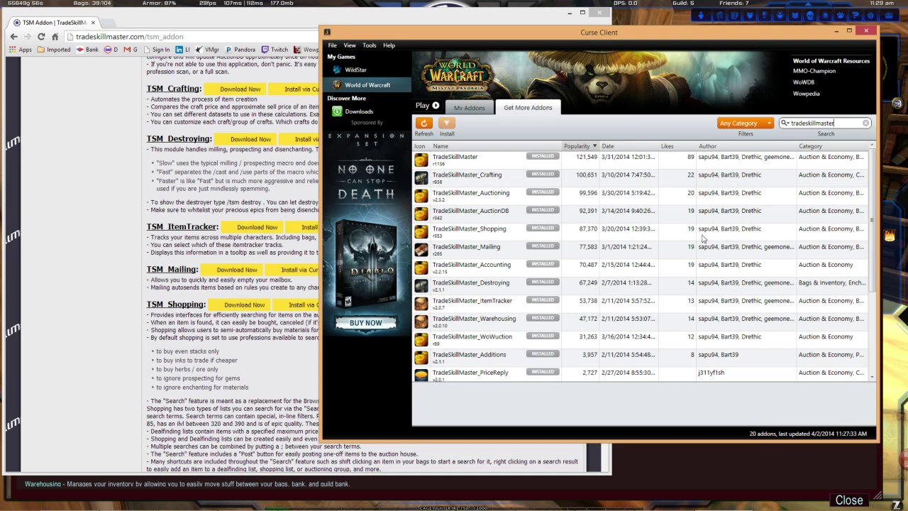
pyautogui.scroll(-3, 740, 279)
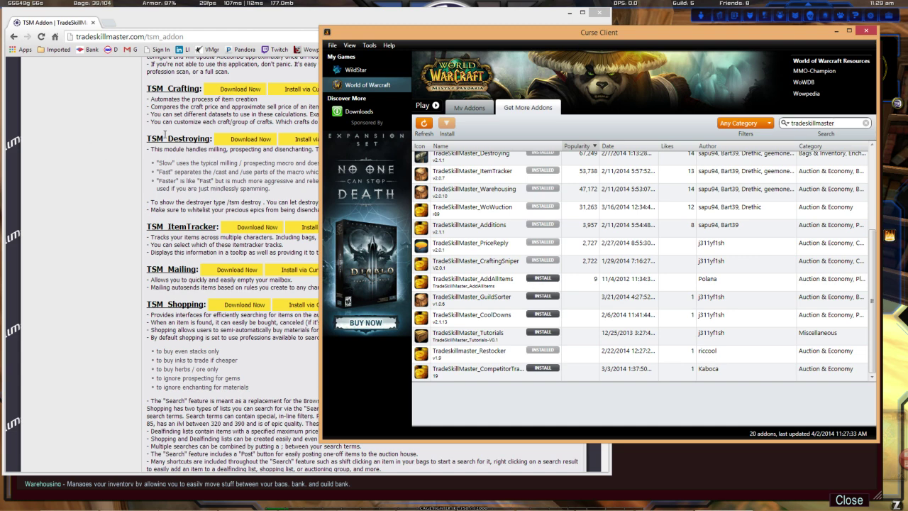
pyautogui.scroll(2, 715, 238)
pyautogui.scroll(1, 715, 238)
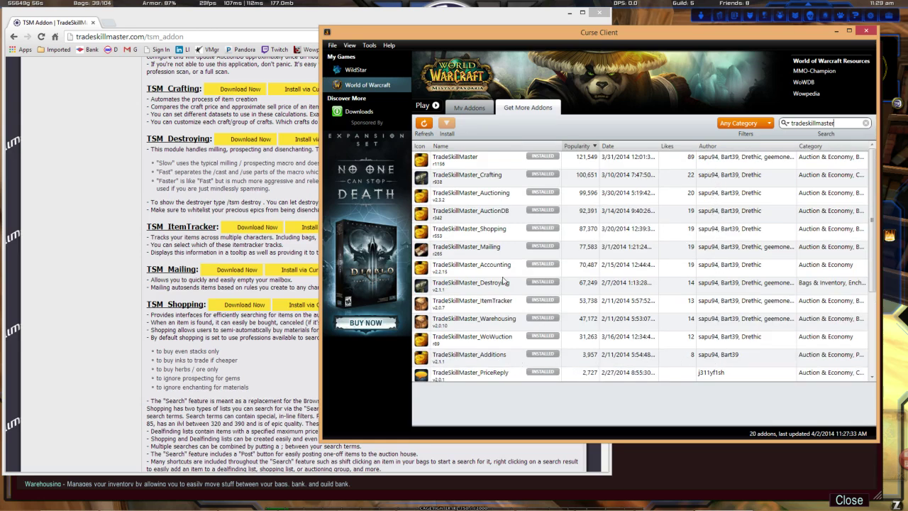
pyautogui.click(476, 163)
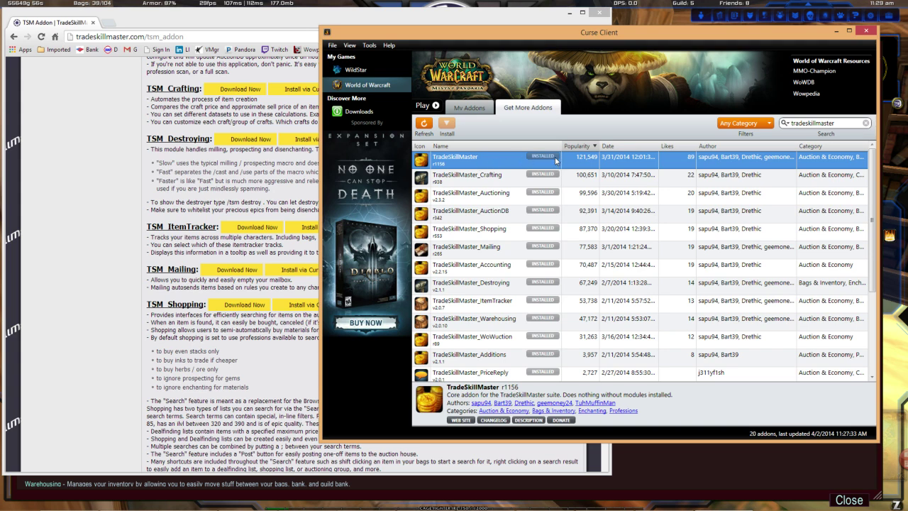
pyautogui.click(489, 179)
pyautogui.click(487, 202)
pyautogui.click(489, 211)
pyautogui.click(489, 230)
pyautogui.click(488, 247)
pyautogui.click(491, 266)
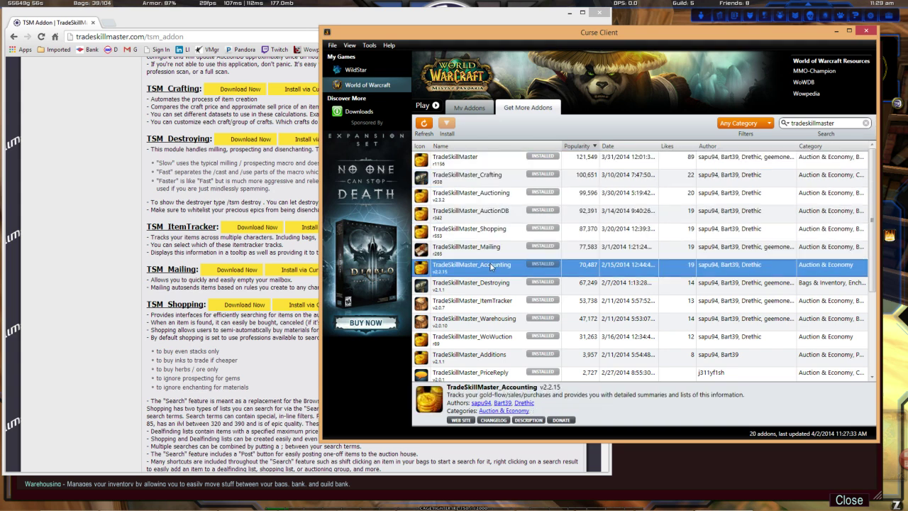
pyautogui.click(490, 281)
pyautogui.click(486, 301)
pyautogui.click(490, 320)
pyautogui.click(489, 336)
pyautogui.click(488, 355)
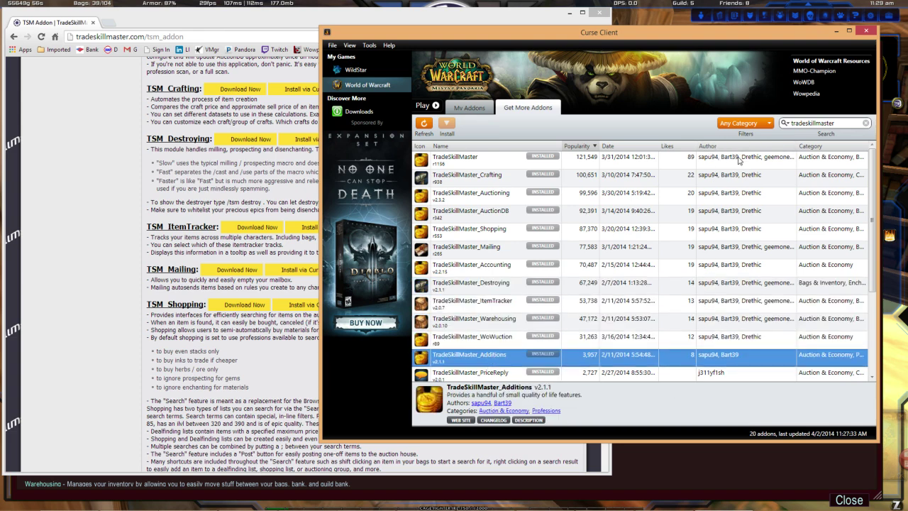
# Go back up the results from TradeSkillMaster_WoWuction to the core TradeSkillMaster addon, checking the authors, and look over the remaining modules
pyautogui.click(729, 338)
pyautogui.click(733, 320)
pyautogui.click(732, 301)
pyautogui.click(731, 282)
pyautogui.click(733, 265)
pyautogui.click(735, 247)
pyautogui.click(739, 228)
pyautogui.click(744, 211)
pyautogui.click(749, 194)
pyautogui.click(750, 164)
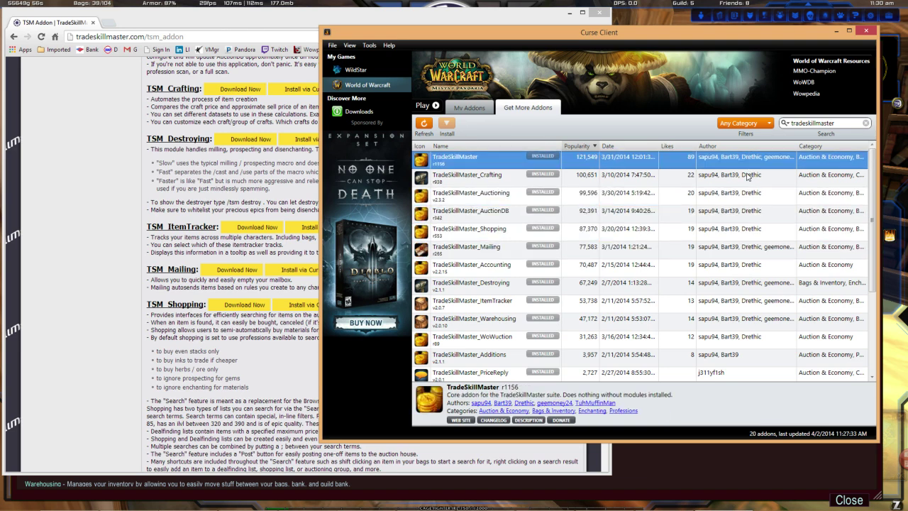
pyautogui.click(747, 176)
pyautogui.click(494, 160)
pyautogui.scroll(-3, 647, 210)
pyautogui.scroll(3, 649, 211)
# Show the installed addons and go through the TradeSkillMaster entries from the core addon down to TradeSkillMaster_CraftingSniper
pyautogui.click(480, 110)
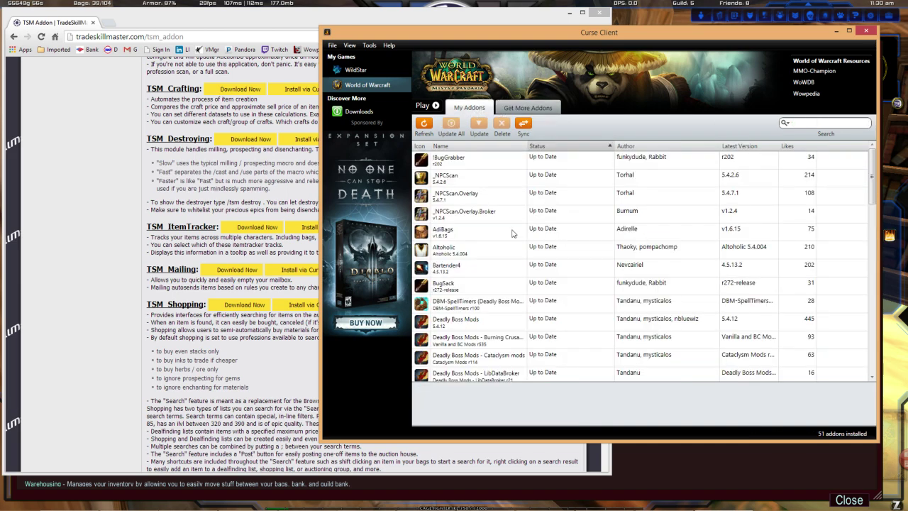
pyautogui.scroll(-12, 514, 230)
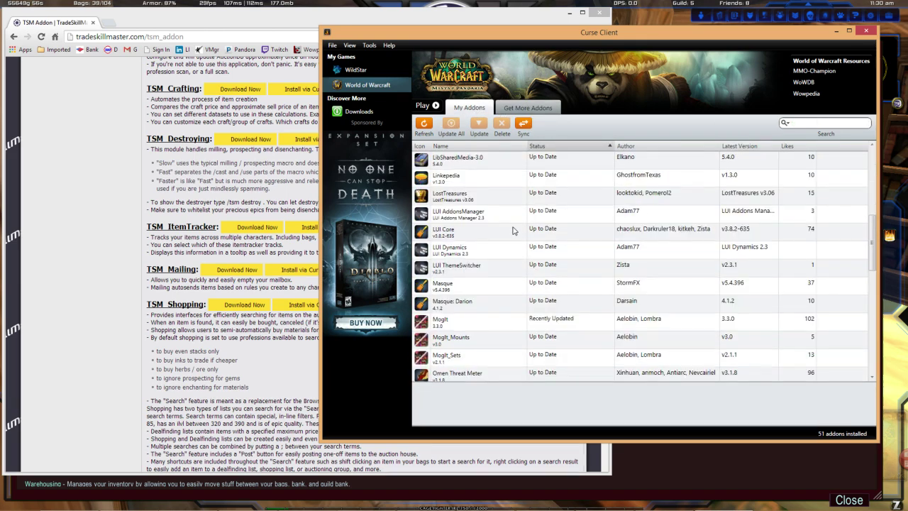
pyautogui.scroll(-3, 514, 232)
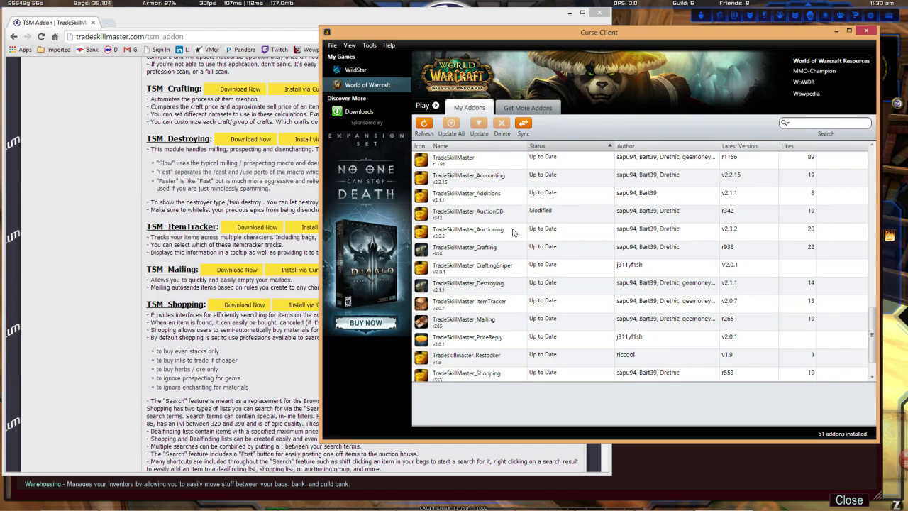
pyautogui.scroll(1, 508, 171)
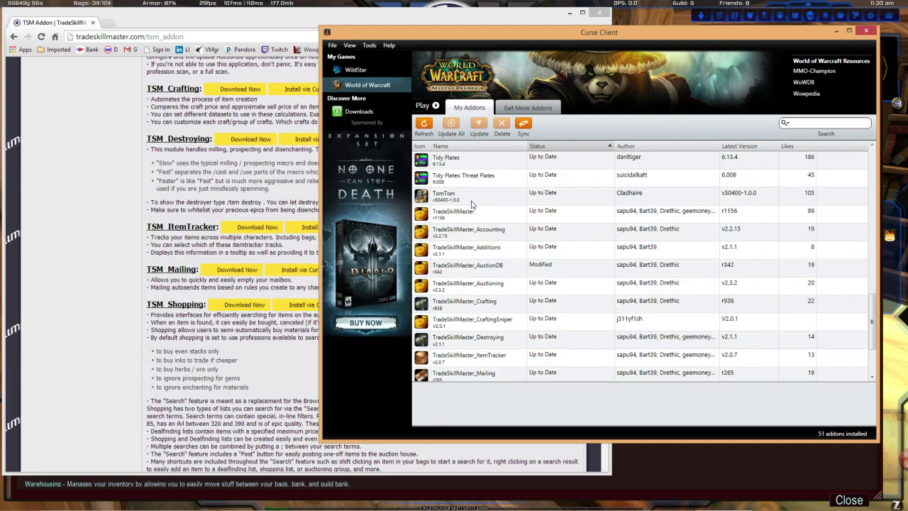
pyautogui.click(497, 210)
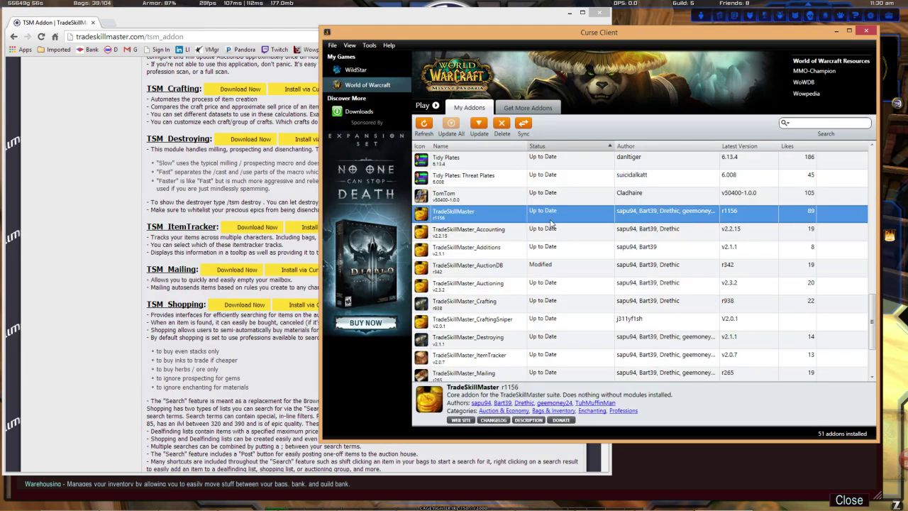
pyautogui.click(476, 233)
pyautogui.click(477, 247)
pyautogui.click(479, 266)
pyautogui.click(481, 285)
pyautogui.click(481, 304)
pyautogui.click(482, 320)
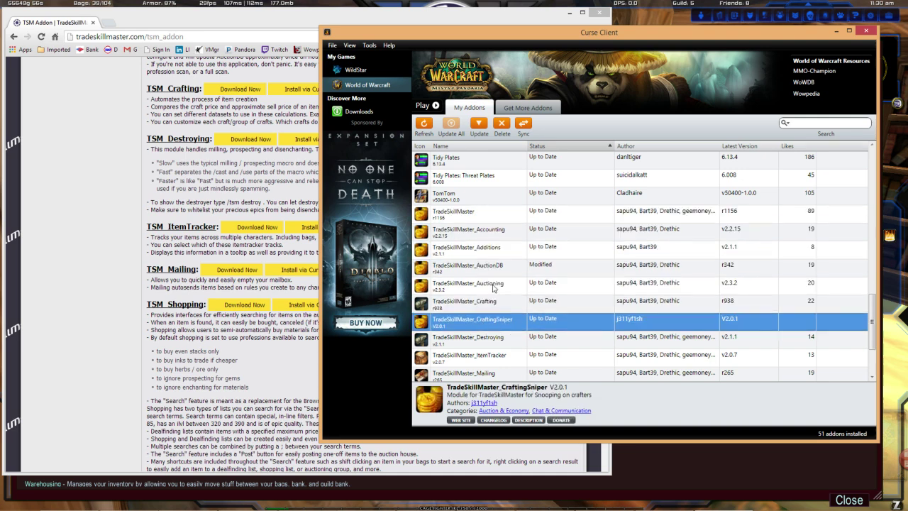
# Shift the Curse Client window down and review the installed modules from TradeSkillMaster_Accounting to TradeSkillMaster_ItemTracker and back up to Accounting
pyautogui.moveTo(622, 36); pyautogui.dragTo(622, 51)
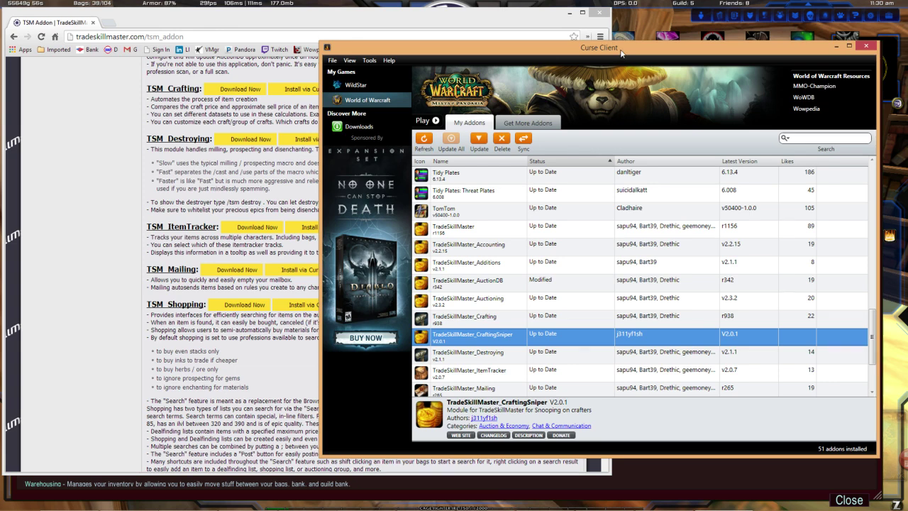
pyautogui.moveTo(620, 54); pyautogui.dragTo(637, 74)
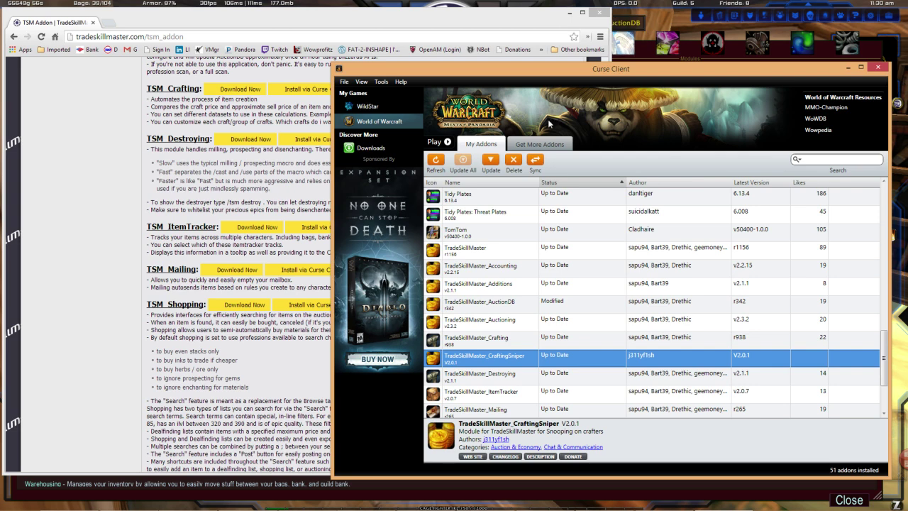
pyautogui.click(480, 268)
pyautogui.click(484, 288)
pyautogui.click(487, 307)
pyautogui.click(489, 324)
pyautogui.click(487, 342)
pyautogui.click(486, 360)
pyautogui.click(491, 374)
pyautogui.click(491, 393)
pyautogui.click(490, 360)
pyautogui.click(492, 341)
pyautogui.click(503, 323)
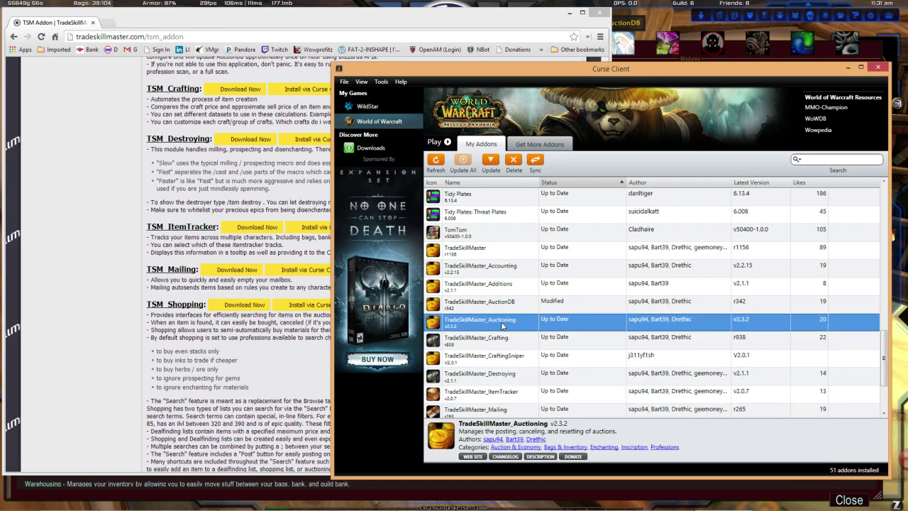
pyautogui.click(511, 305)
pyautogui.click(518, 287)
pyautogui.click(526, 268)
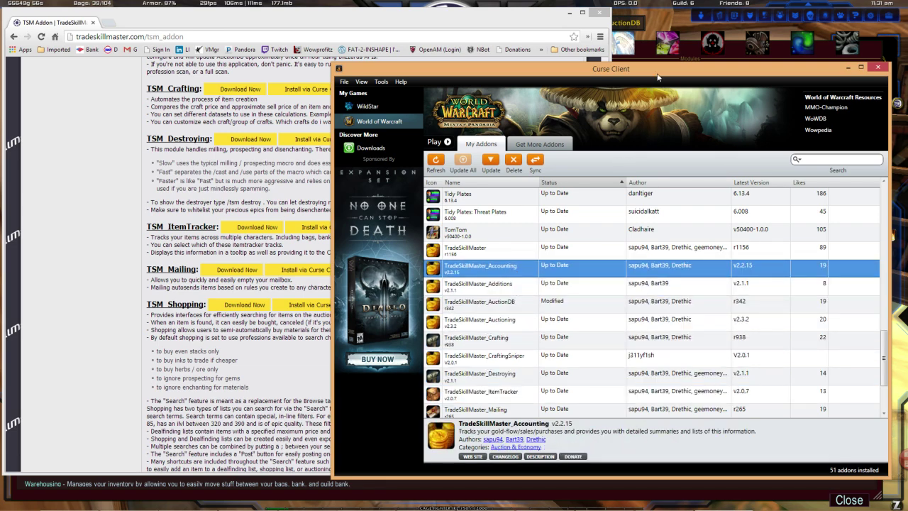
pyautogui.moveTo(660, 77); pyautogui.dragTo(671, 104)
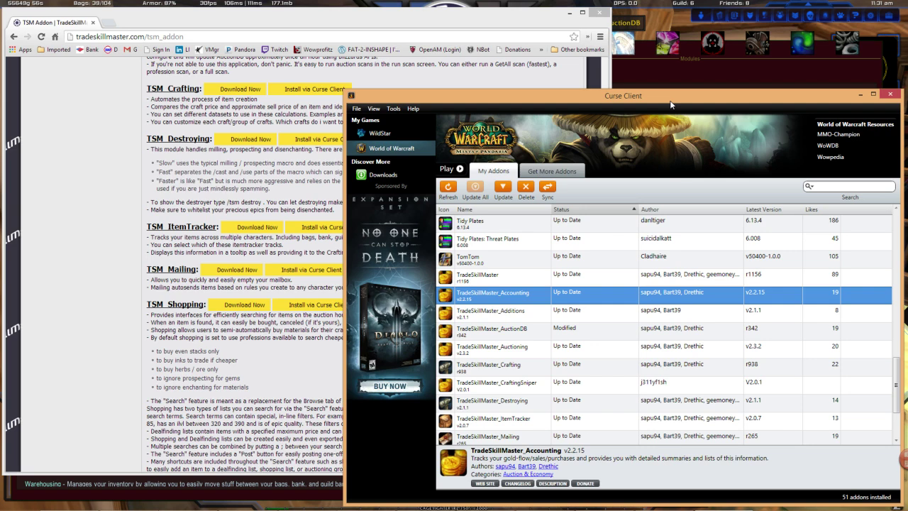
pyautogui.moveTo(671, 105); pyautogui.dragTo(676, 39)
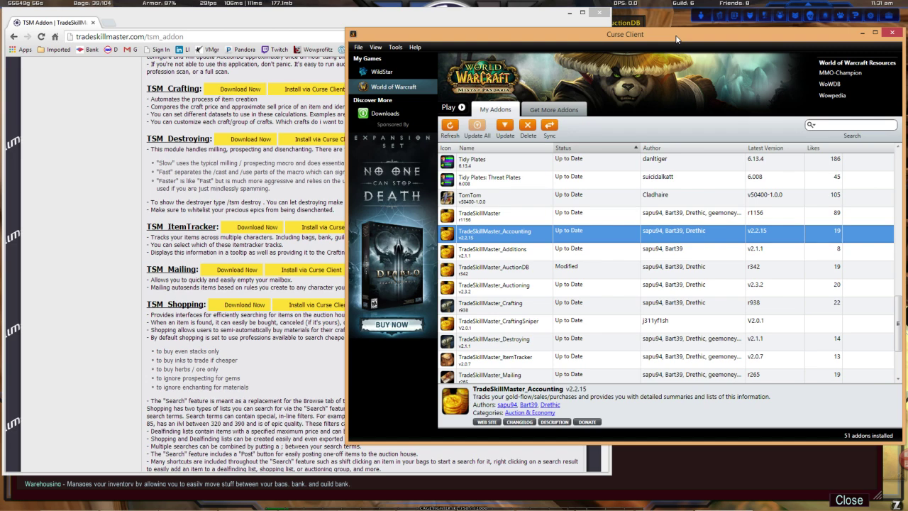
pyautogui.moveTo(676, 39); pyautogui.dragTo(677, 36)
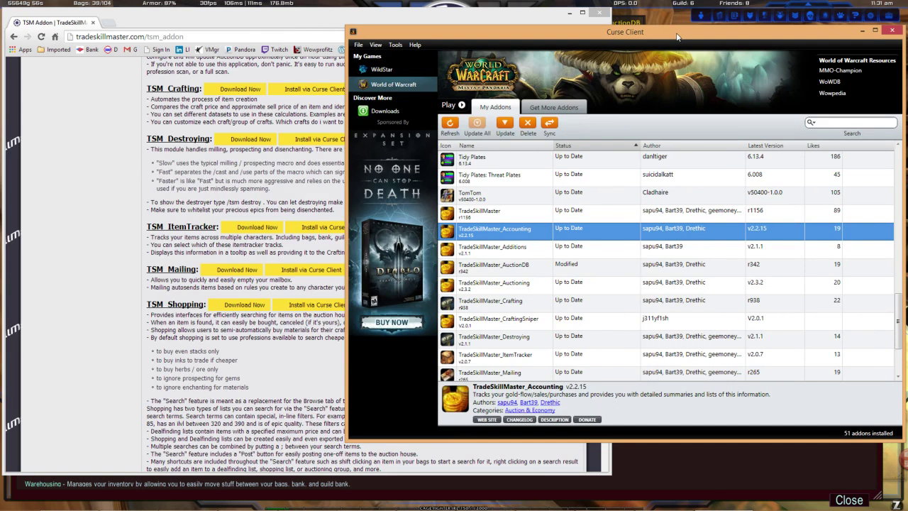
# Nudge the Curse Client window down slightly and go through the installed entries from the core TradeSkillMaster addon down to TradeSkillMaster_Auctioning
pyautogui.moveTo(677, 37)
pyautogui.mouseDown()
pyautogui.moveTo(676, 20)
pyautogui.moveTo(678, 40)
pyautogui.mouseUp()
pyautogui.click(492, 223)
pyautogui.click(497, 239)
pyautogui.click(499, 254)
pyautogui.click(499, 270)
pyautogui.click(501, 286)
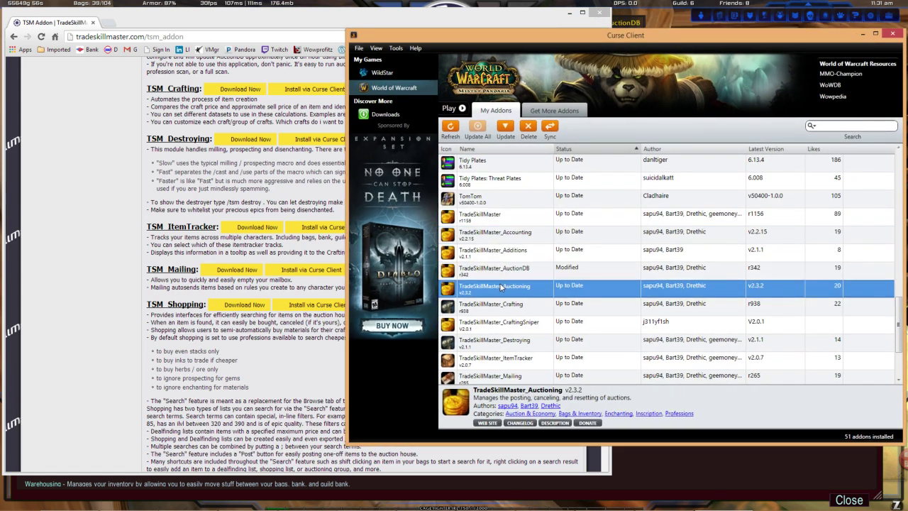
# Recheck TradeSkillMaster_Accounting, the core addon and TradeSkillMaster_Auctioning, and view the details of TradeSkillMaster_Warehousing near the list's end
pyautogui.click(512, 240)
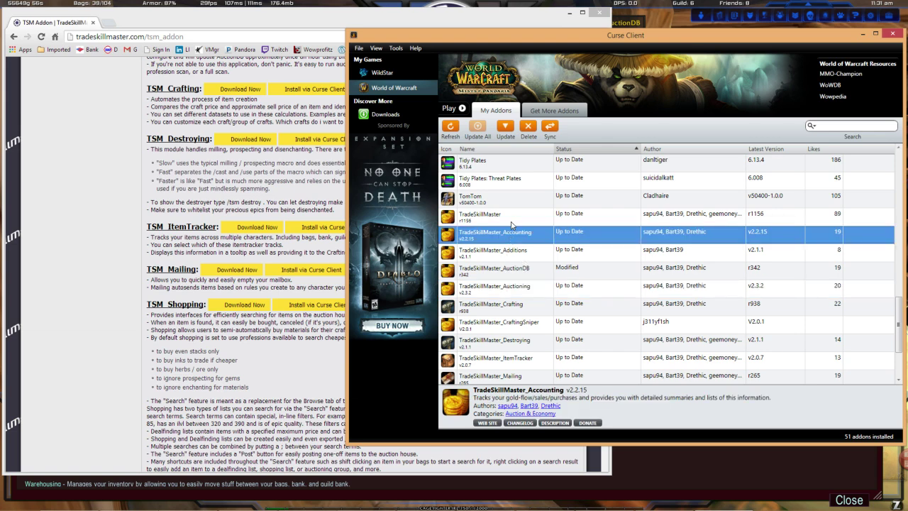
pyautogui.click(511, 222)
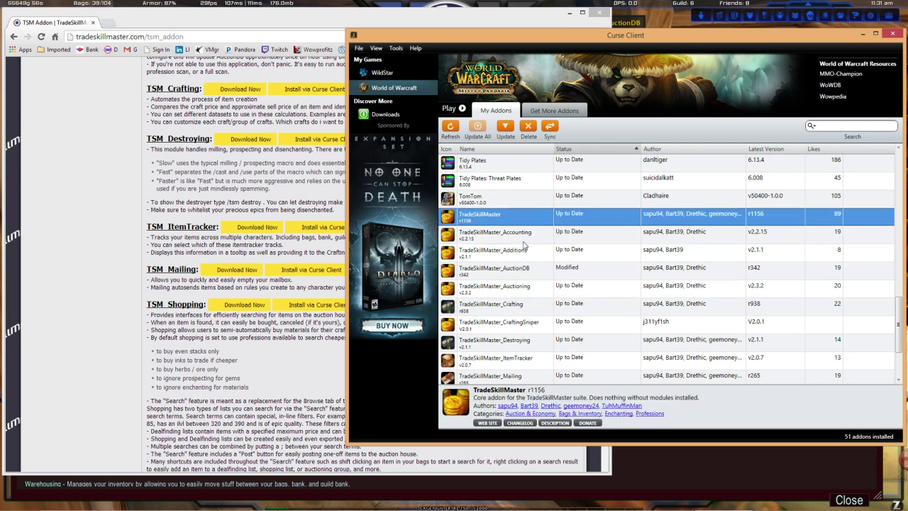
pyautogui.click(526, 288)
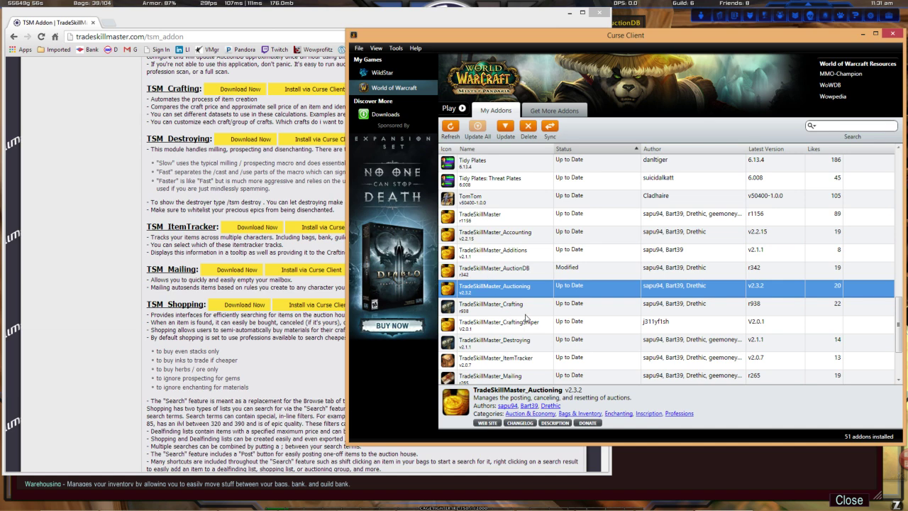
pyautogui.scroll(-1, 532, 355)
pyautogui.scroll(-1, 530, 354)
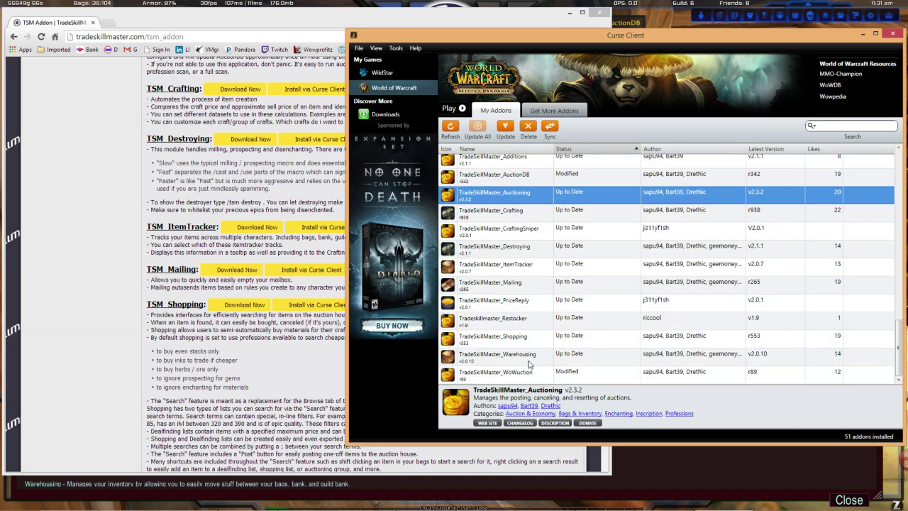
pyautogui.click(524, 372)
pyautogui.scroll(-1, 527, 363)
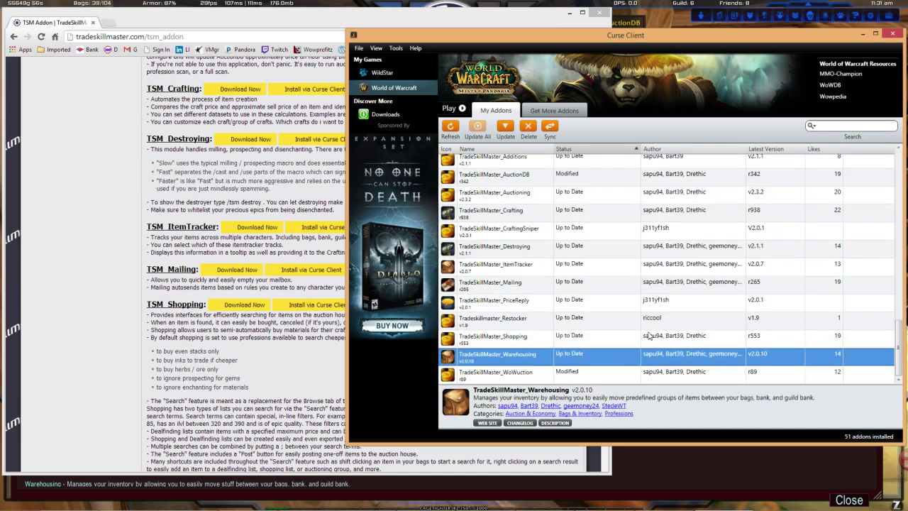